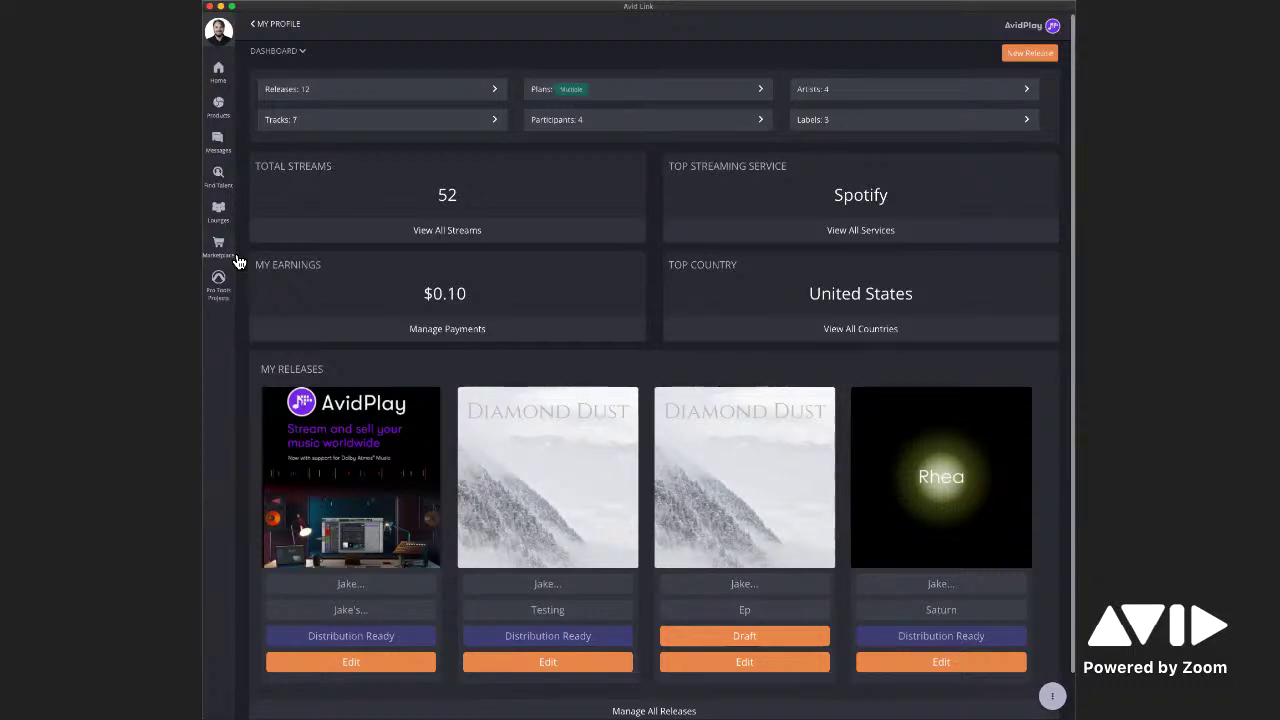
left_click(229, 121)
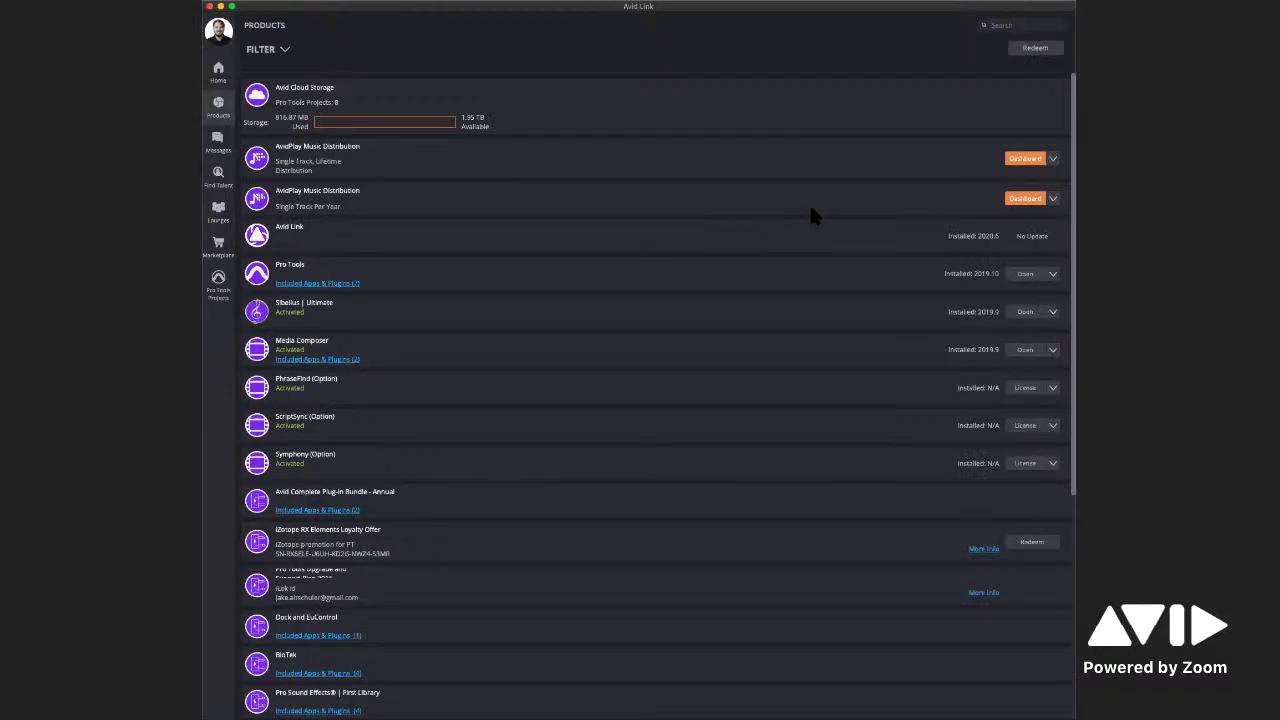
left_click(1022, 159)
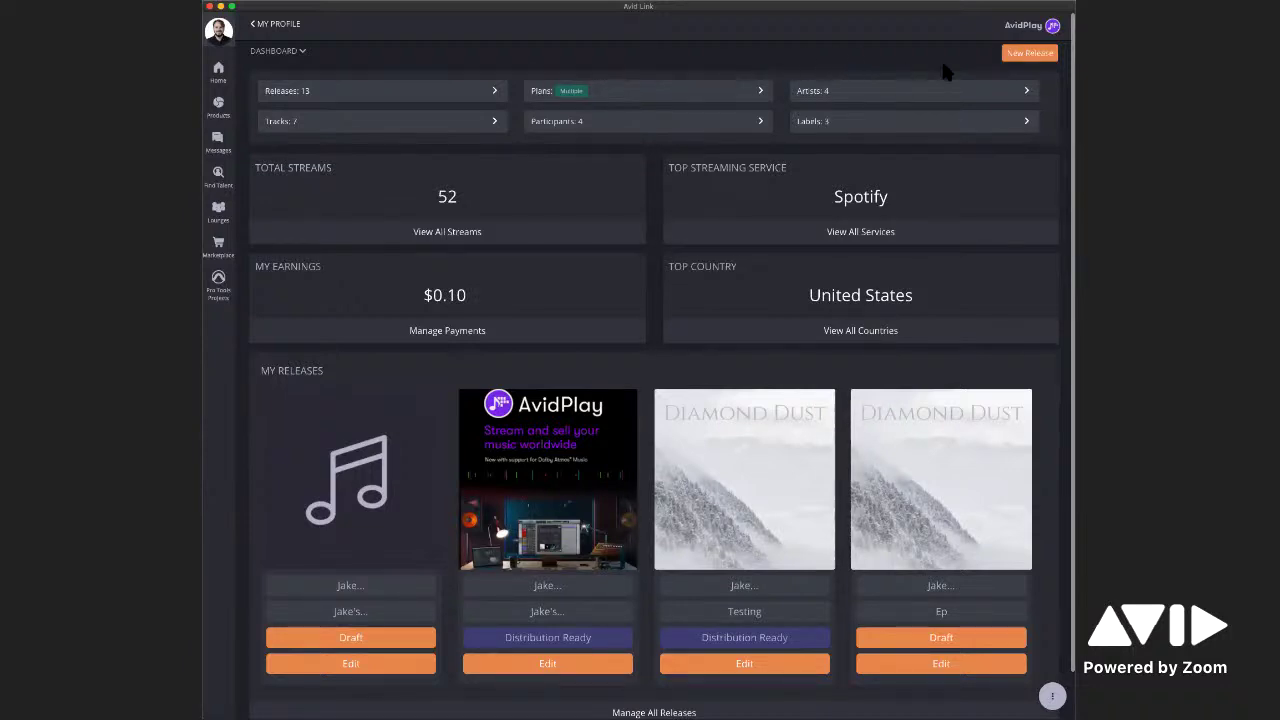
- Begin a new AvidPlay release on the Dolby Atmos Unlimited subscription plan
left_click(1022, 63)
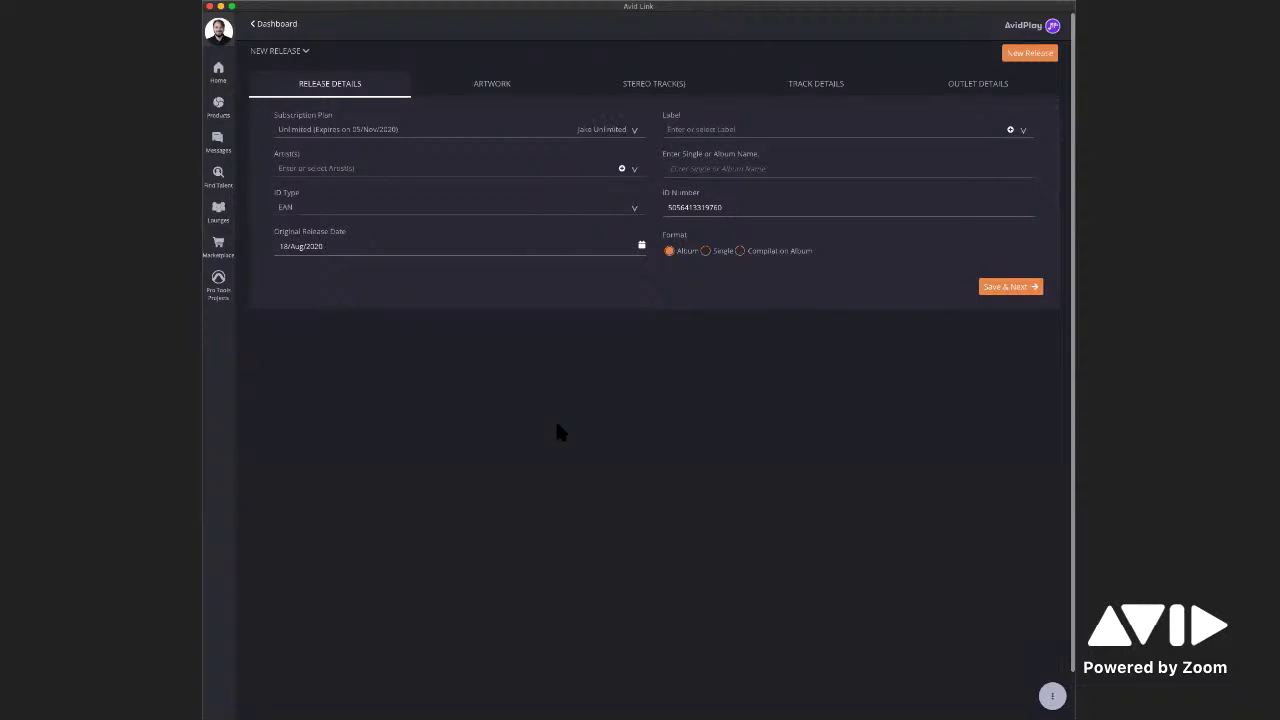
left_click(404, 136)
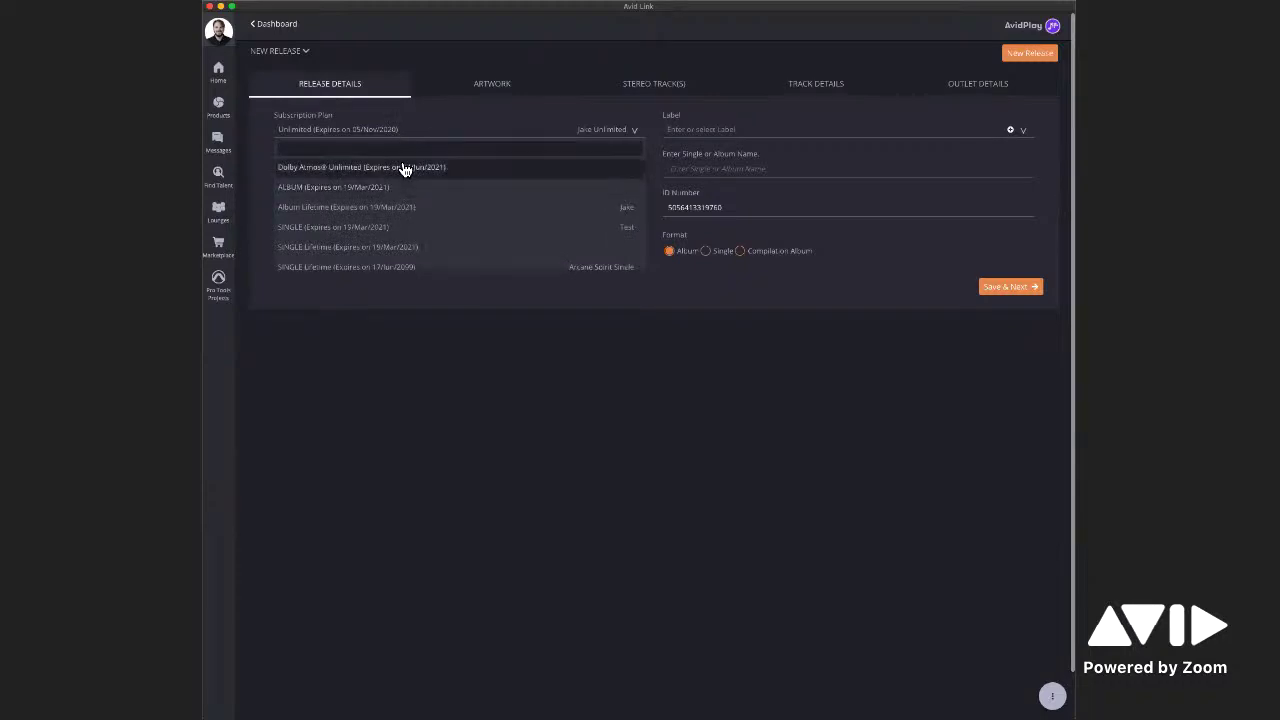
left_click(404, 172)
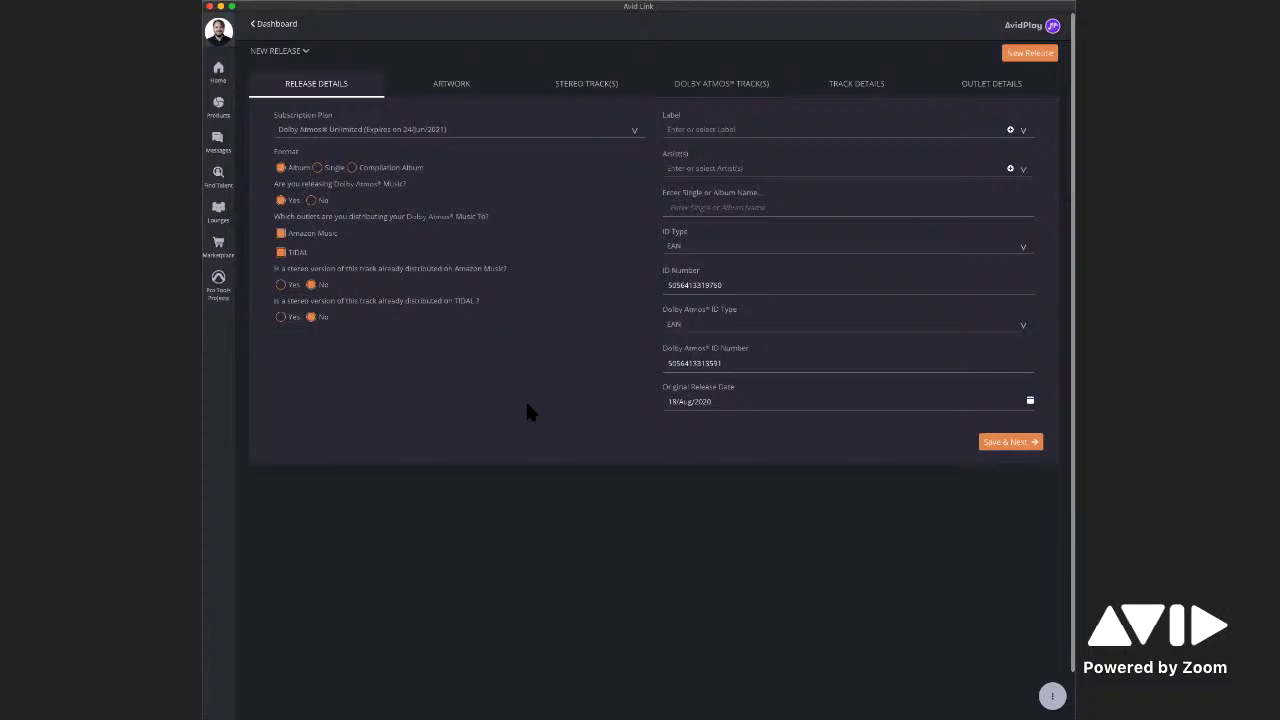
- Set the release format to Single and choose the artist's own label and the artist
left_click(321, 169)
left_click(746, 142)
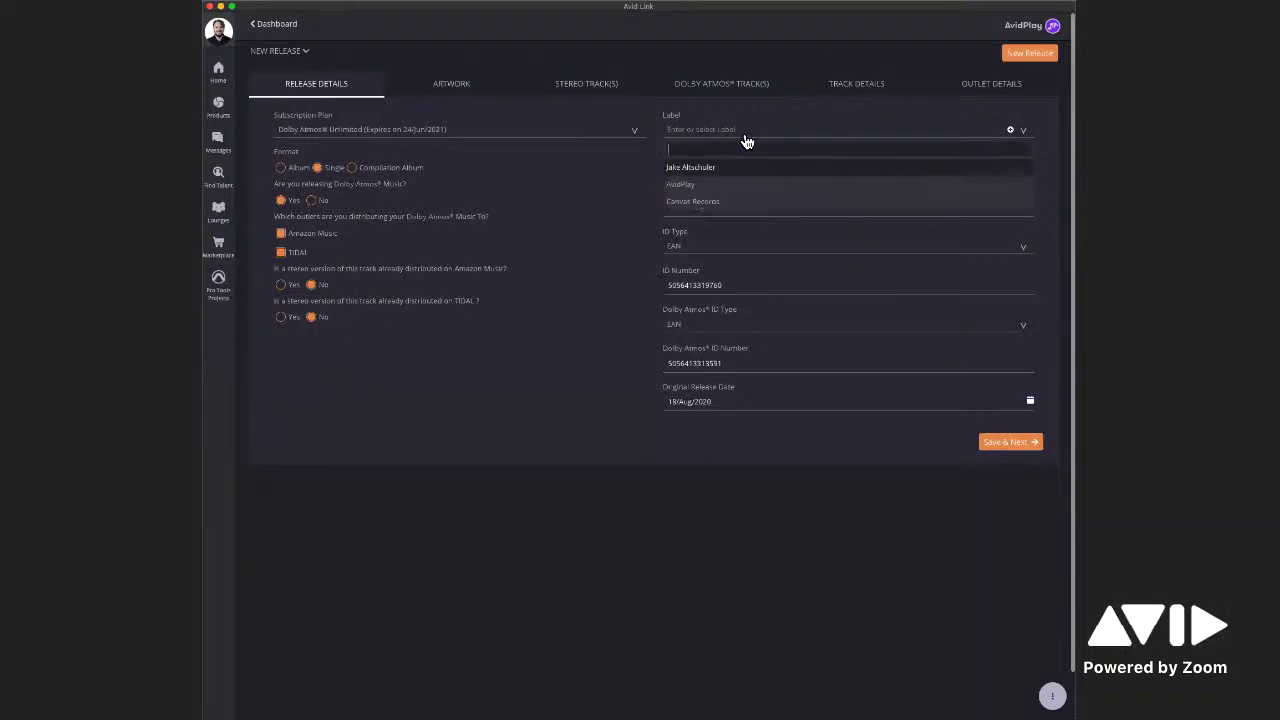
left_click(718, 170)
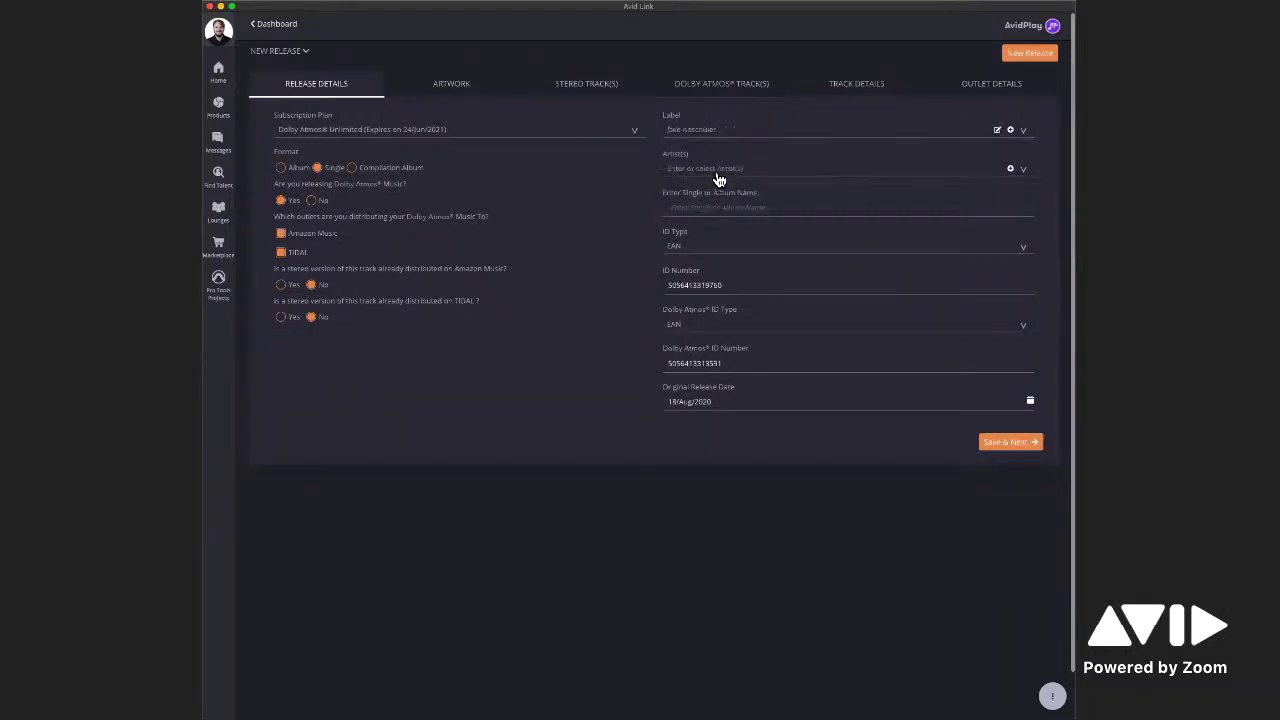
left_click(718, 180)
left_click(704, 225)
- Name the single 'Jake's Atmos Track', keep ID type EAN, and save the details
left_click(707, 212)
type("Jake")
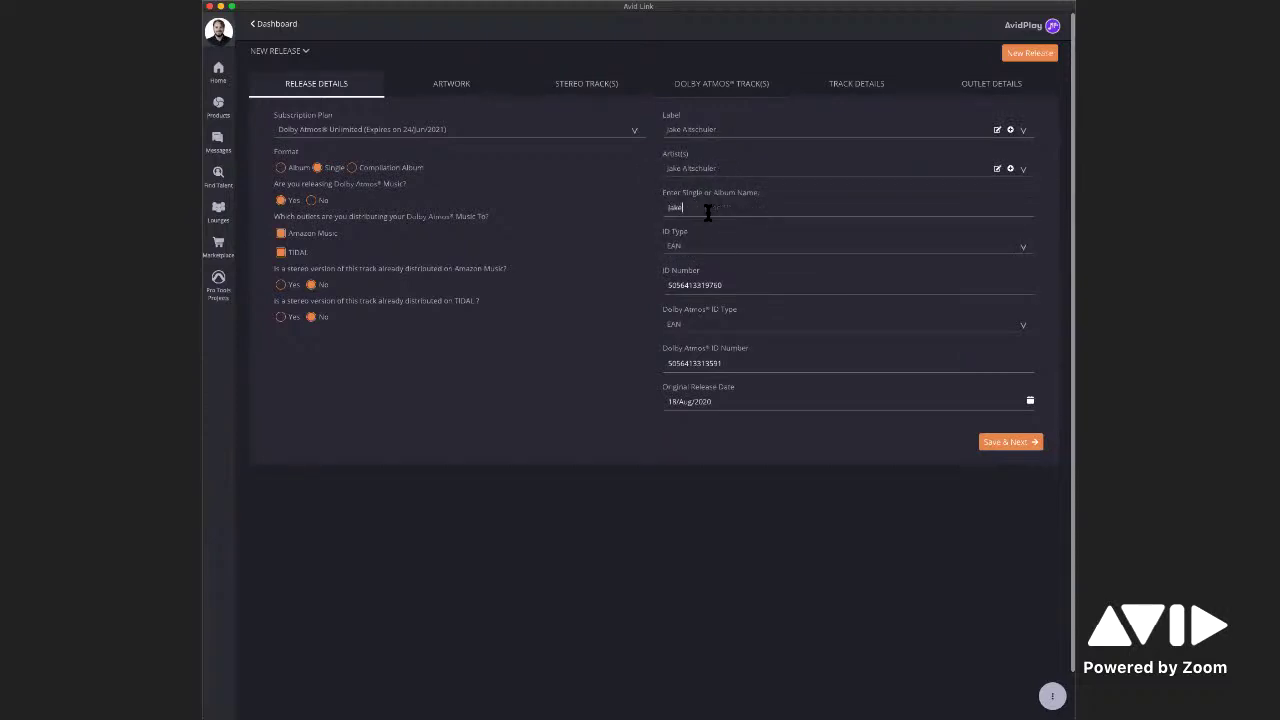
type("'s Atmos Track")
left_click(703, 262)
left_click(700, 285)
left_click(700, 252)
left_click(690, 283)
left_click(997, 452)
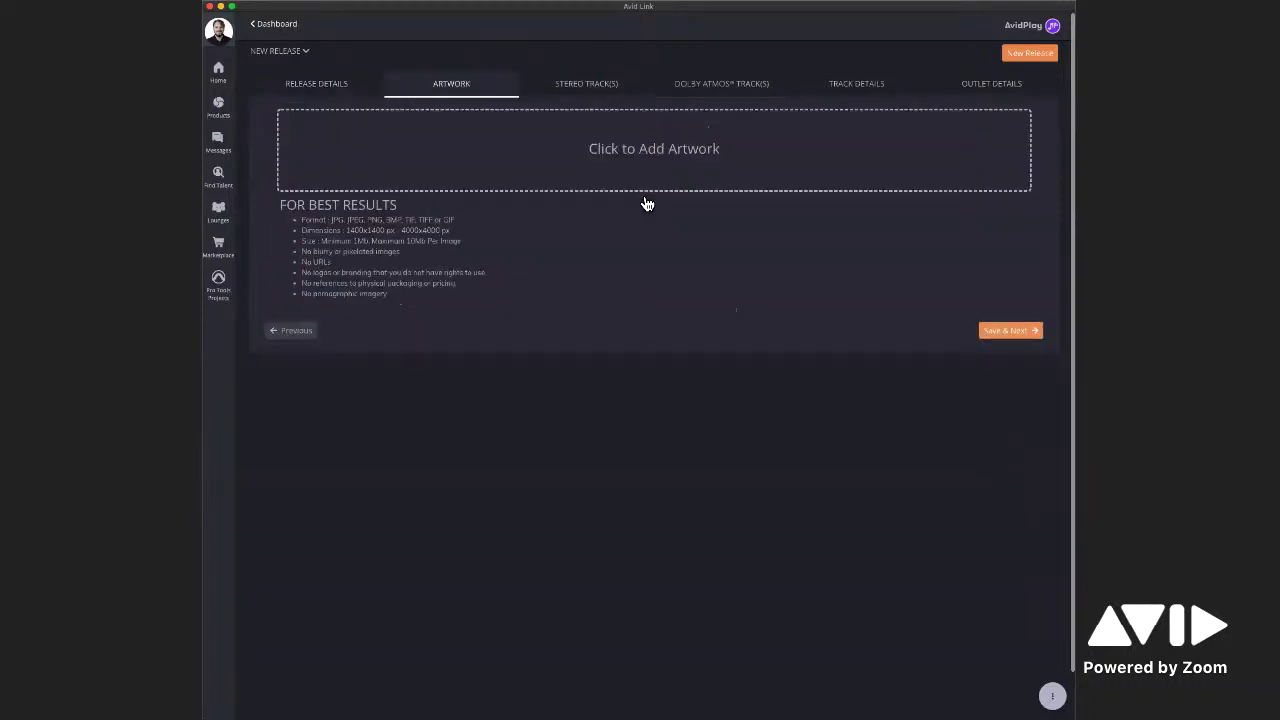
- Upload 'AvidPlay - Dolby Atmos.png' as the release artwork and save it
left_click(646, 152)
left_click(598, 158)
double_click(598, 158)
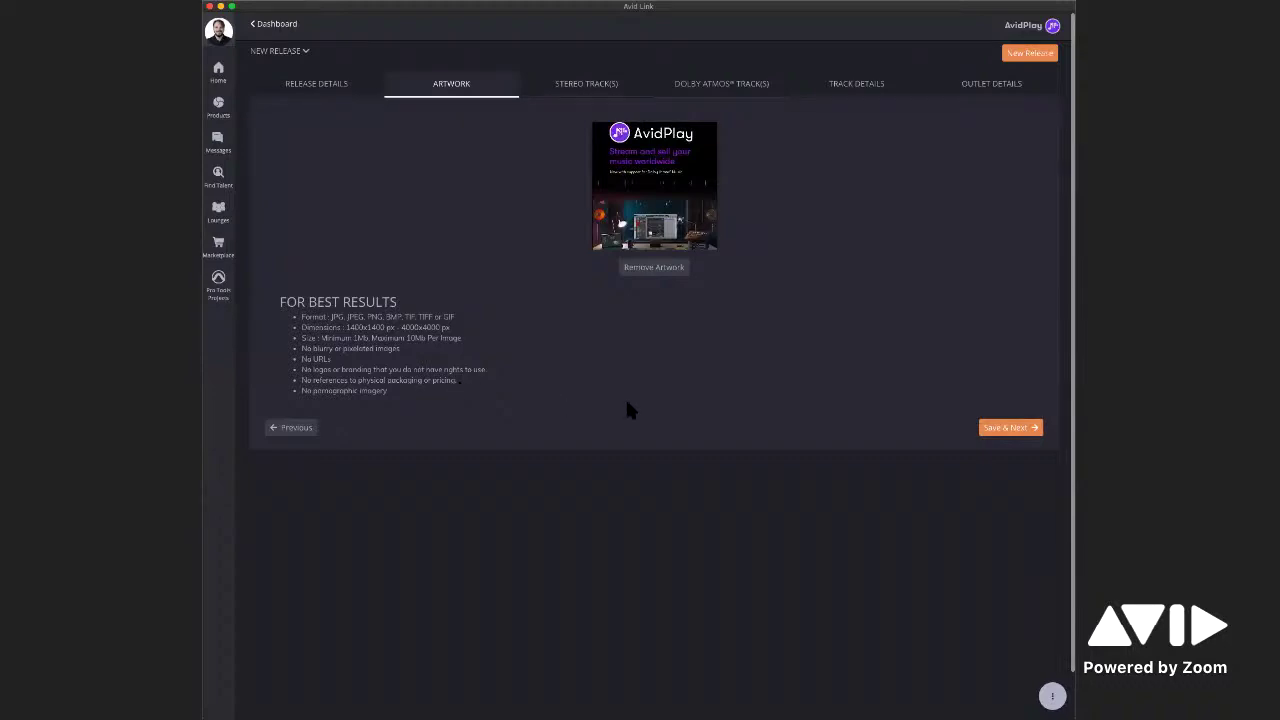
left_click(1006, 432)
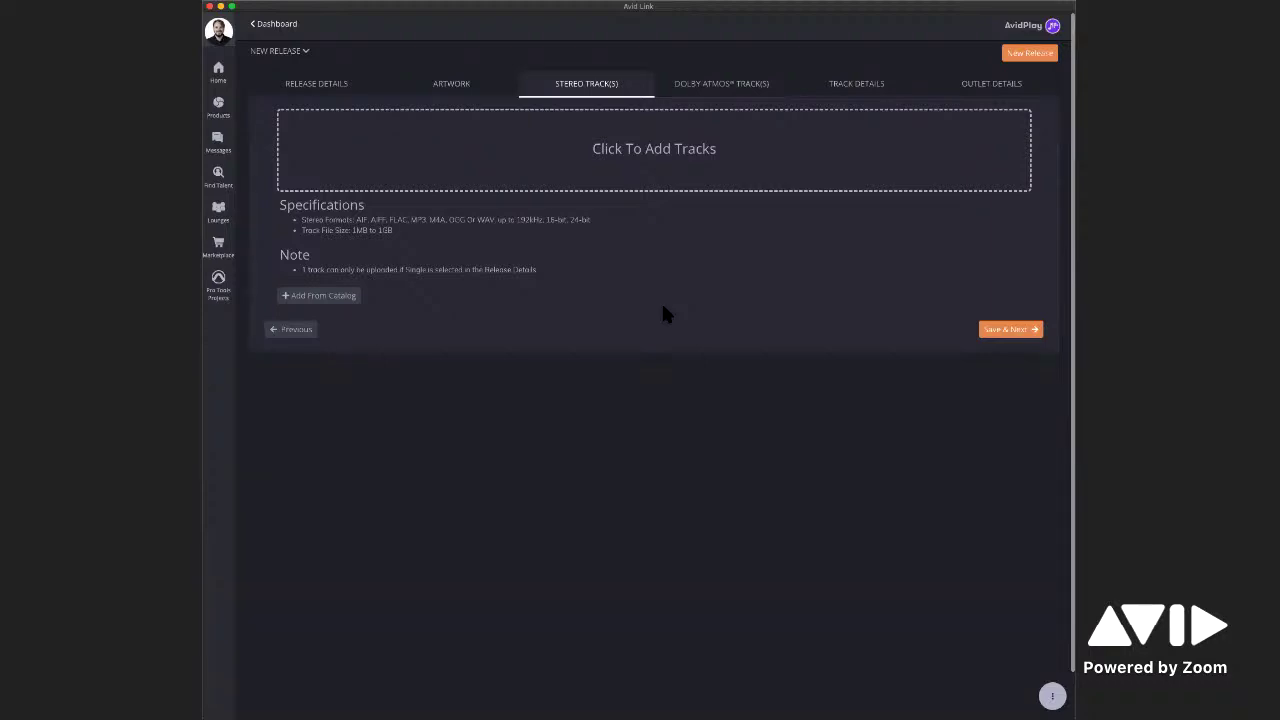
- Add 'AvidPlay-Dolby Atmos Music Demo.m4a' as the release's stereo track
left_click(669, 175)
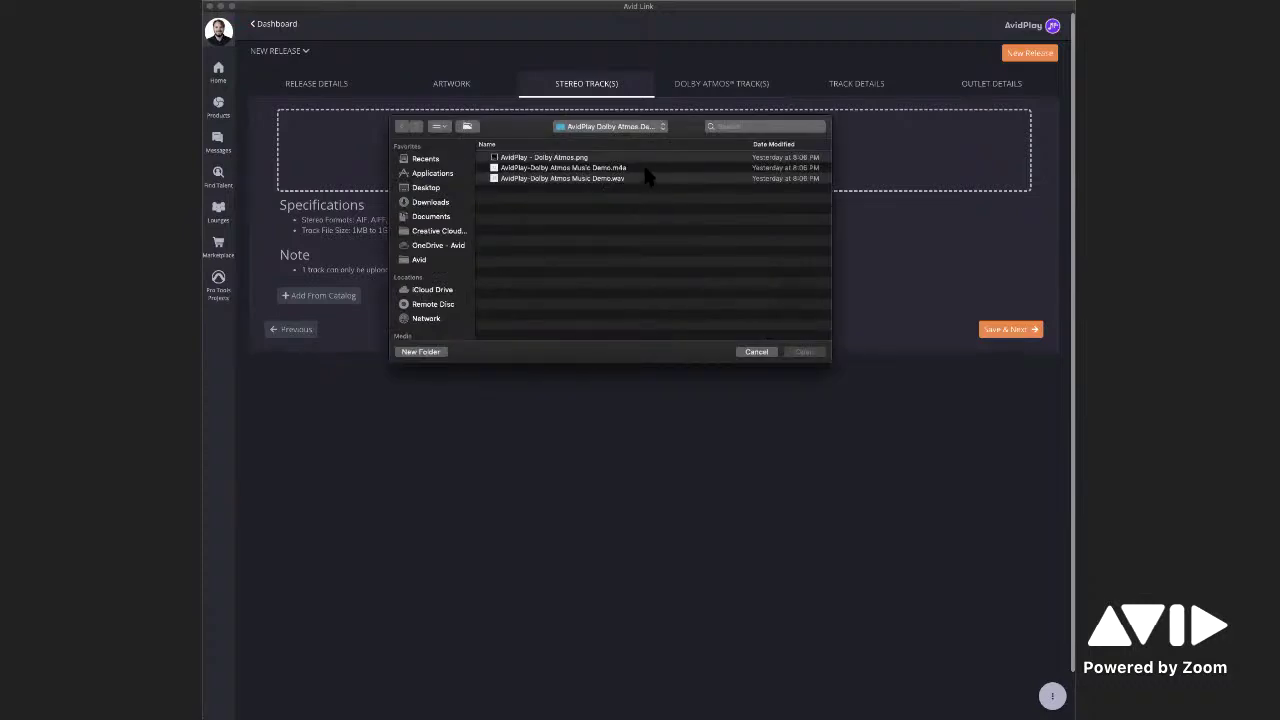
scroll(651, 180, "right", 5)
left_click(576, 167)
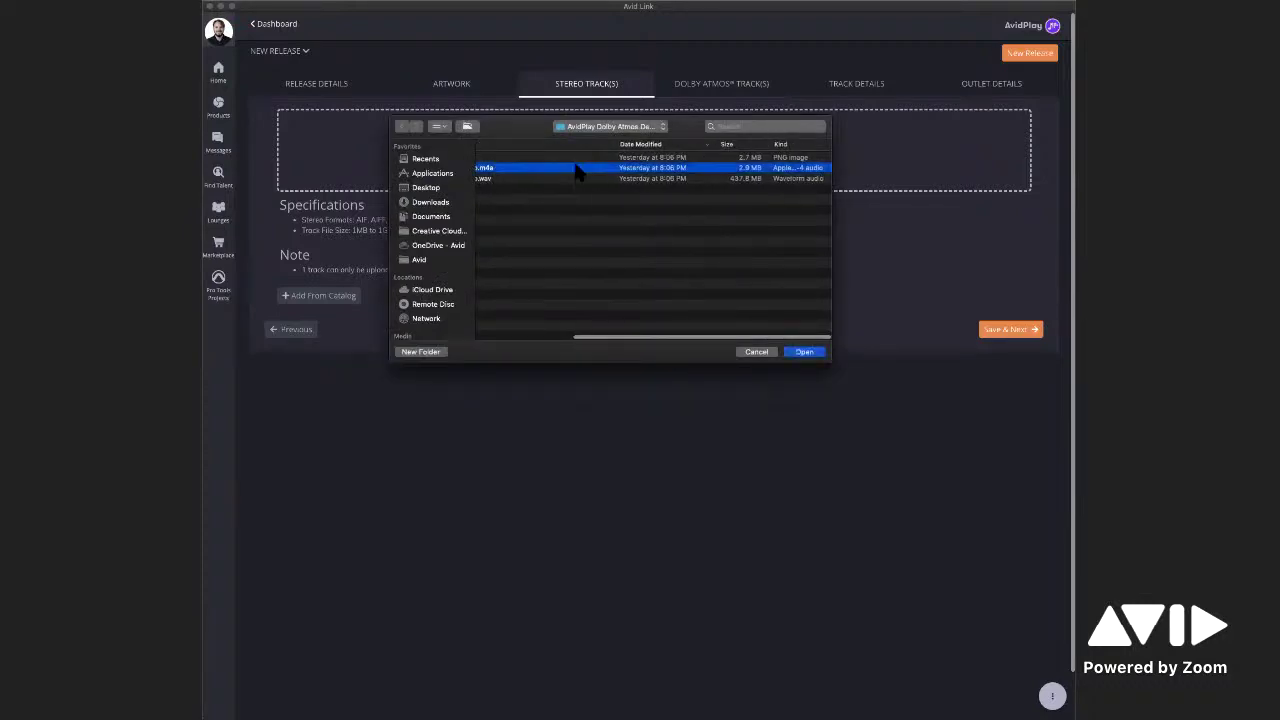
left_click(810, 352)
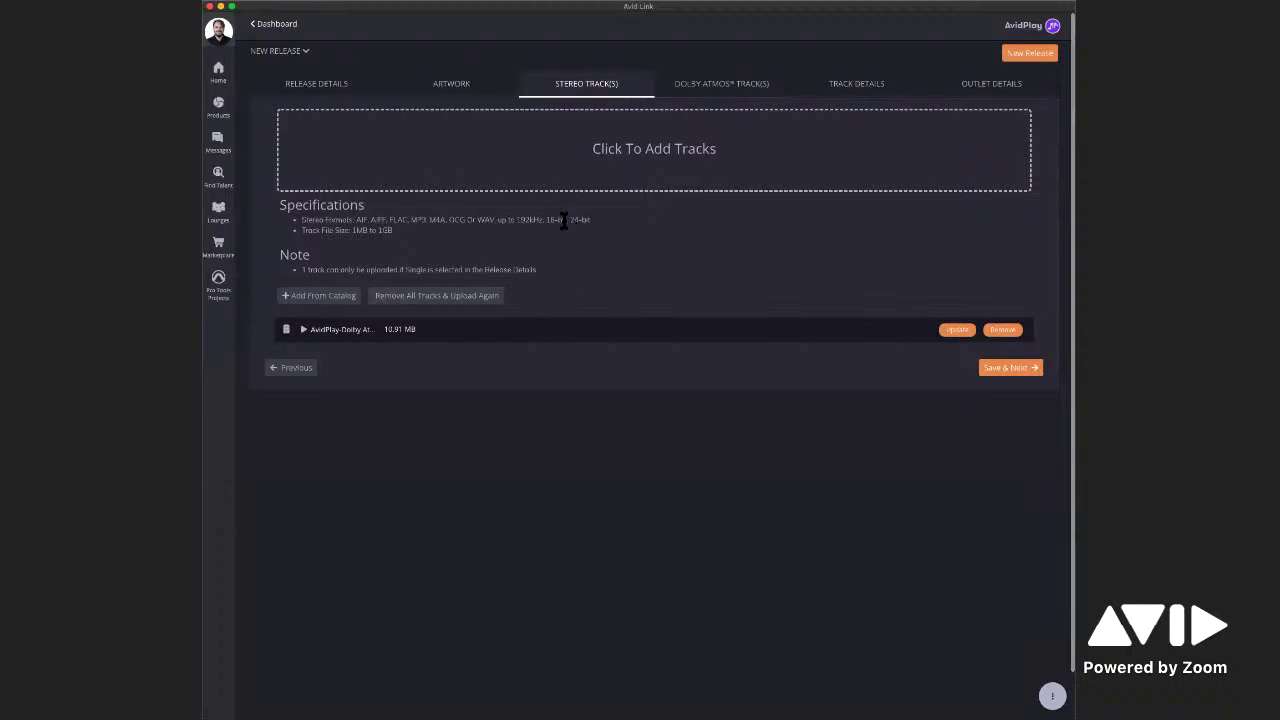
- Upload 'AvidPlay-Dolby Atmos Music Demo.wav' as the Dolby Atmos track, then show its Track Details
left_click(1005, 368)
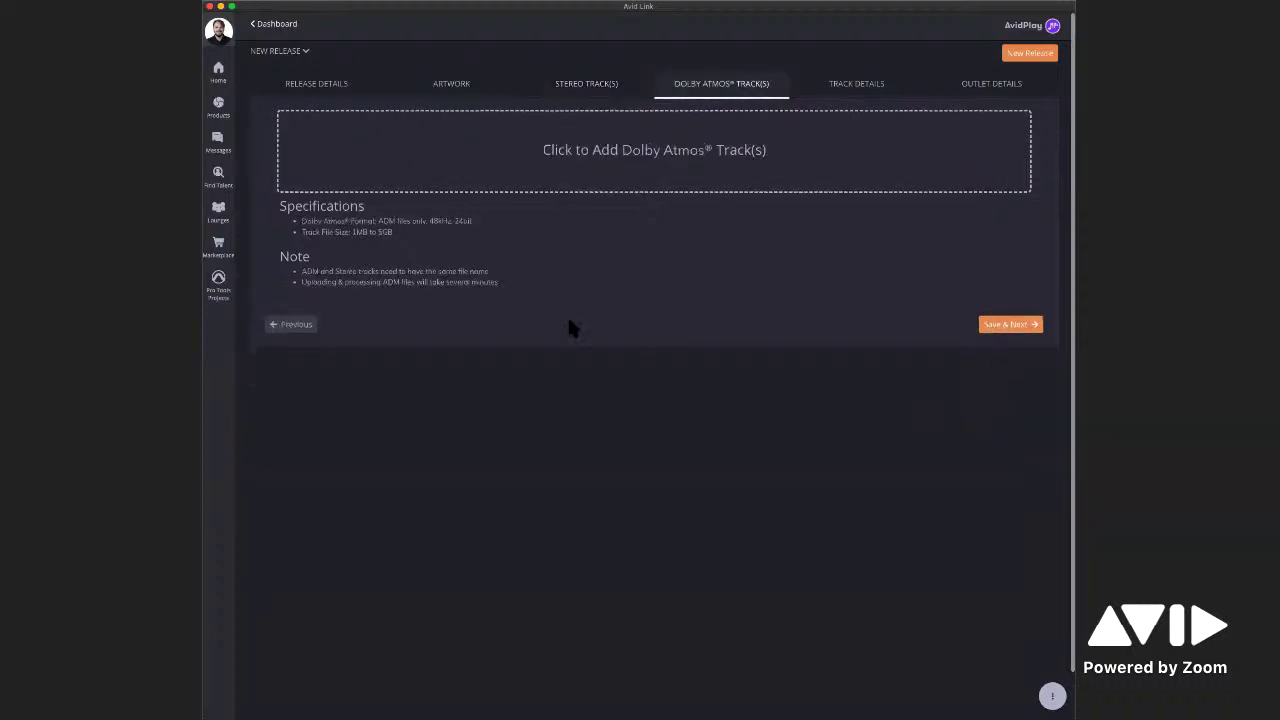
left_click(589, 163)
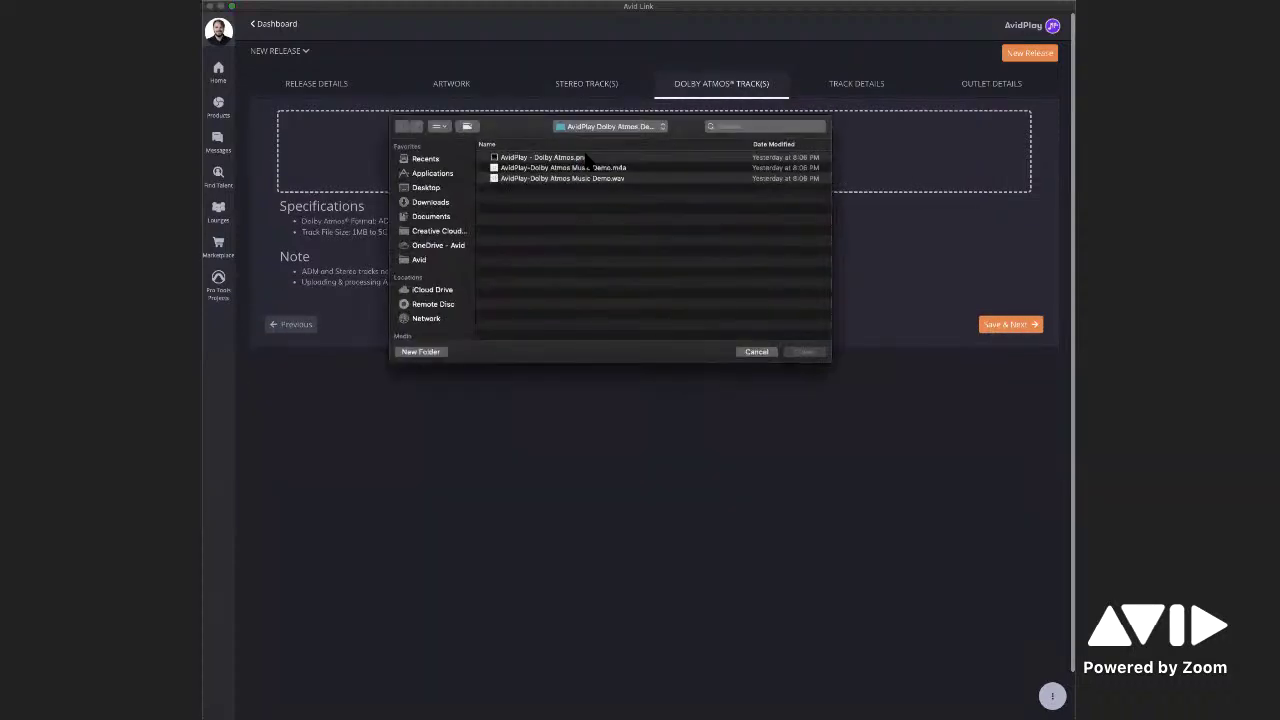
scroll(713, 225, "right", 3)
scroll(713, 229, "left", 3)
scroll(690, 224, "right", 1)
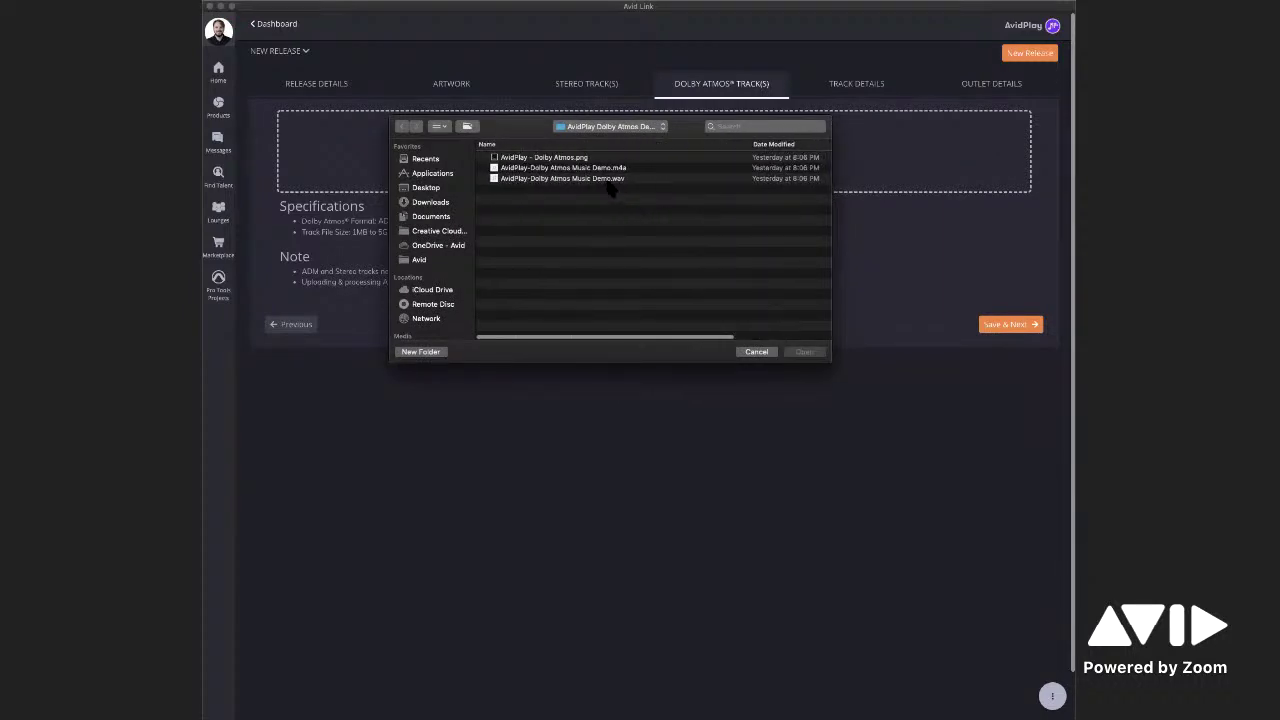
left_click(607, 179)
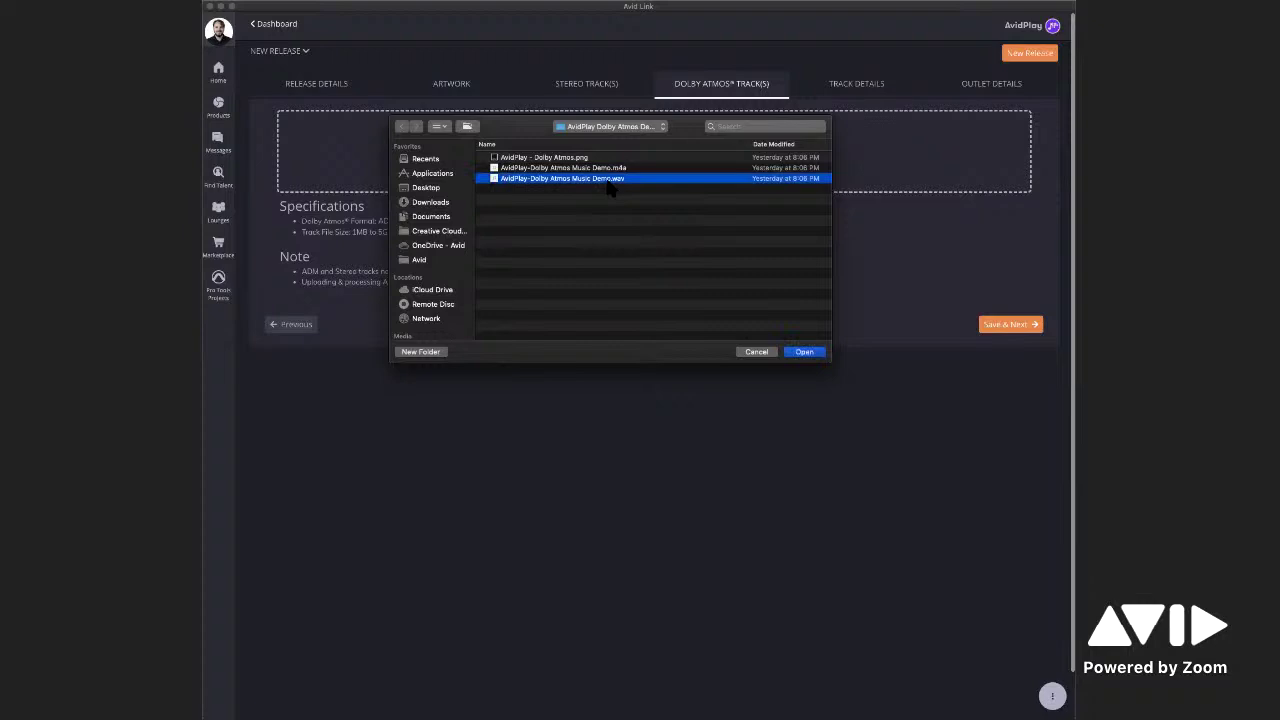
double_click(609, 182)
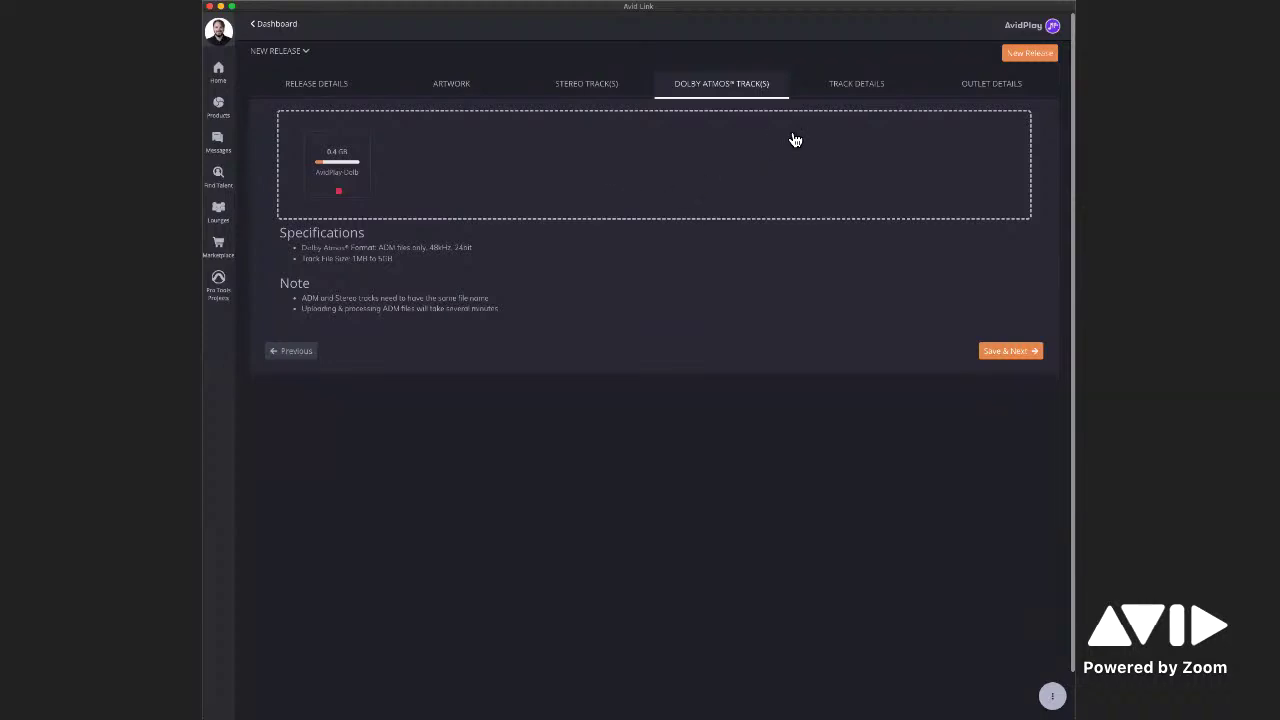
left_click(856, 88)
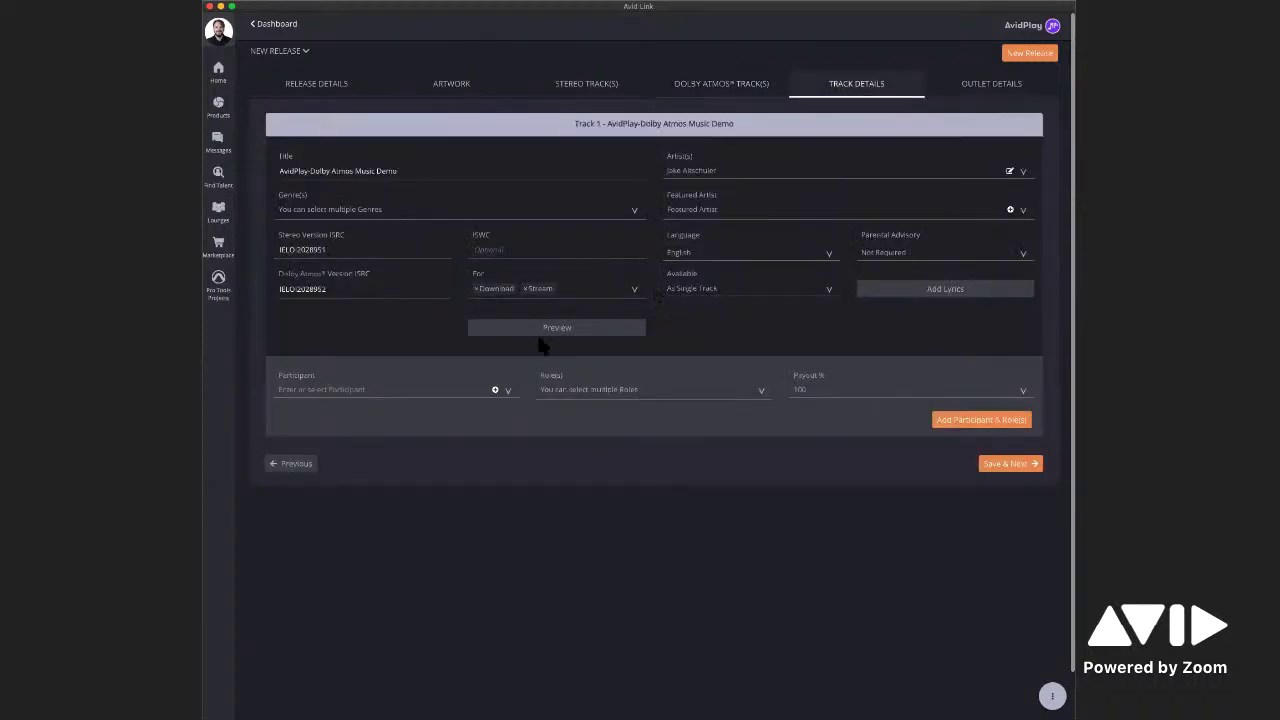
- Retitle the track 'Jake's Atmos Track' and set its genre to Alternative
double_click(457, 176)
triple_click(457, 176)
type("Jake's")
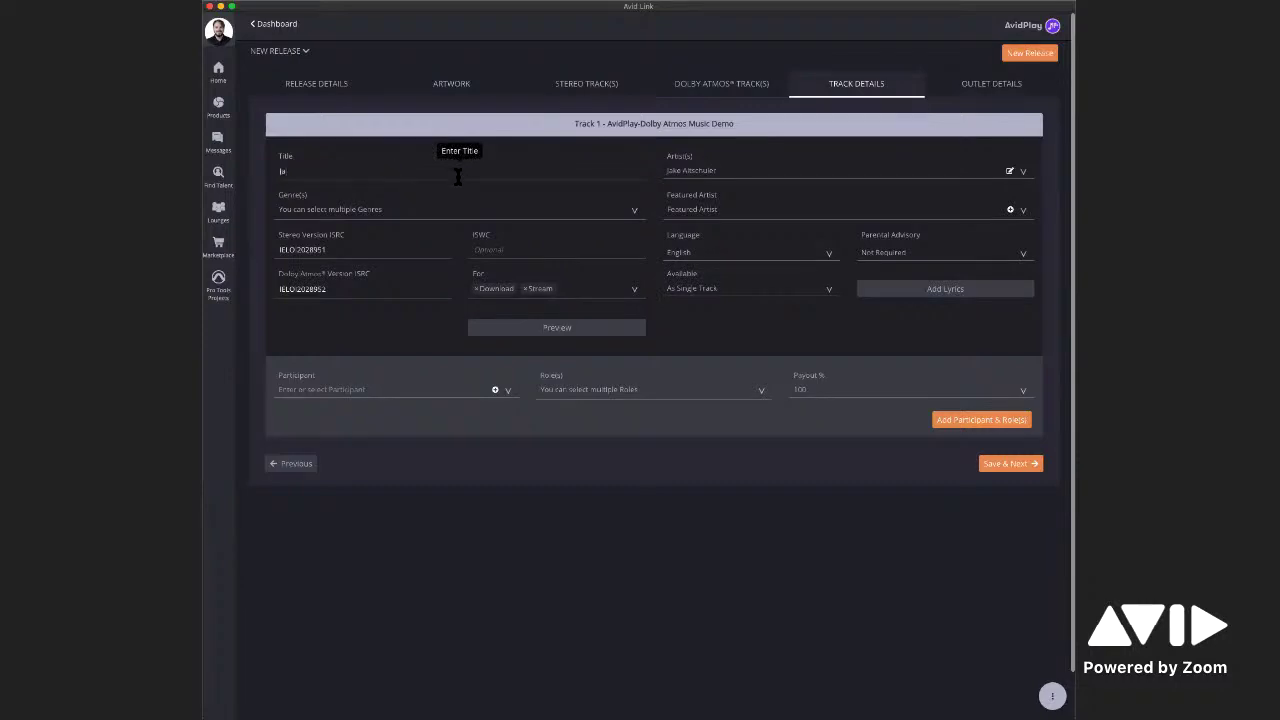
type(" Atmos Track")
left_click(347, 210)
left_click(352, 303)
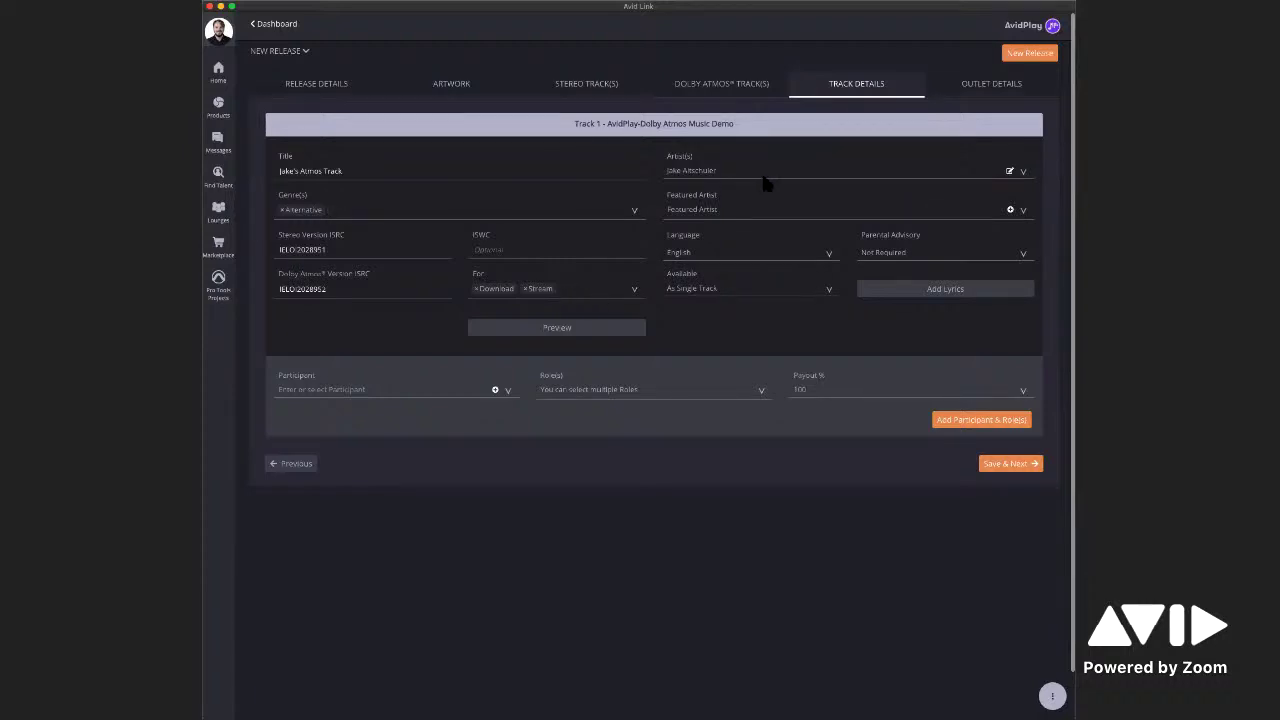
- Leave Featured Artist empty and keep availability as As Single Track
left_click(715, 210)
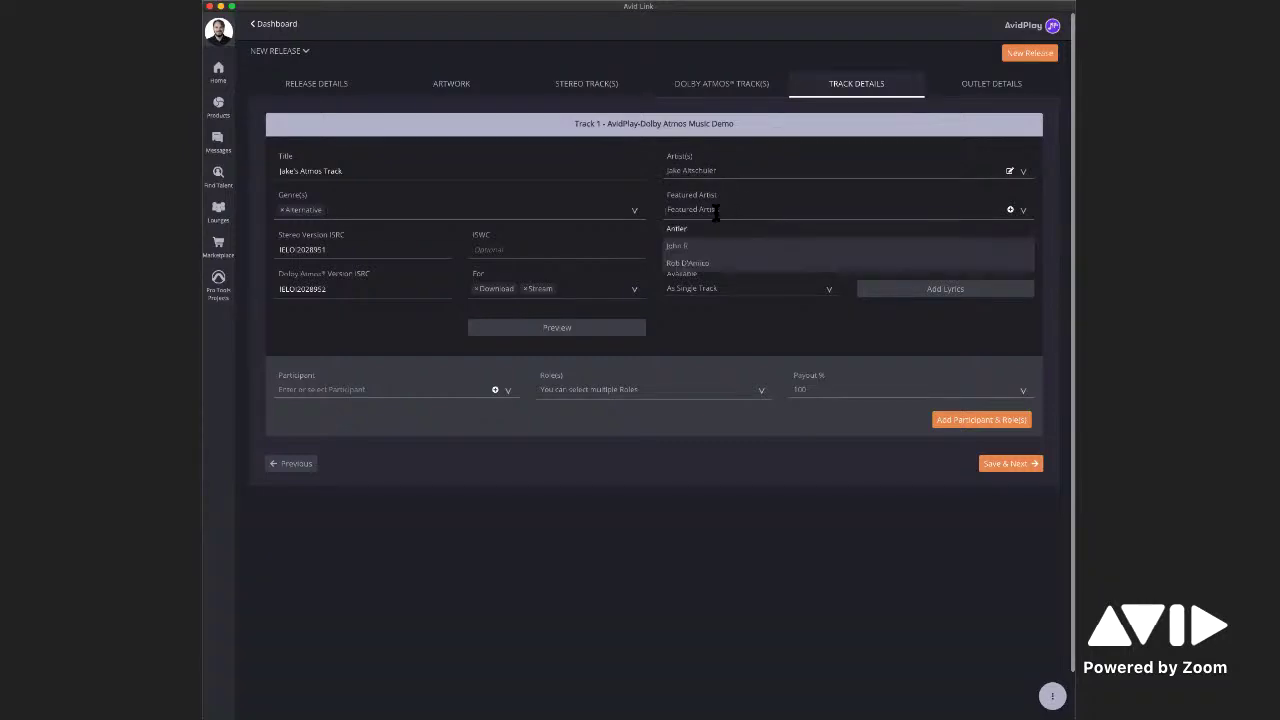
left_click(650, 203)
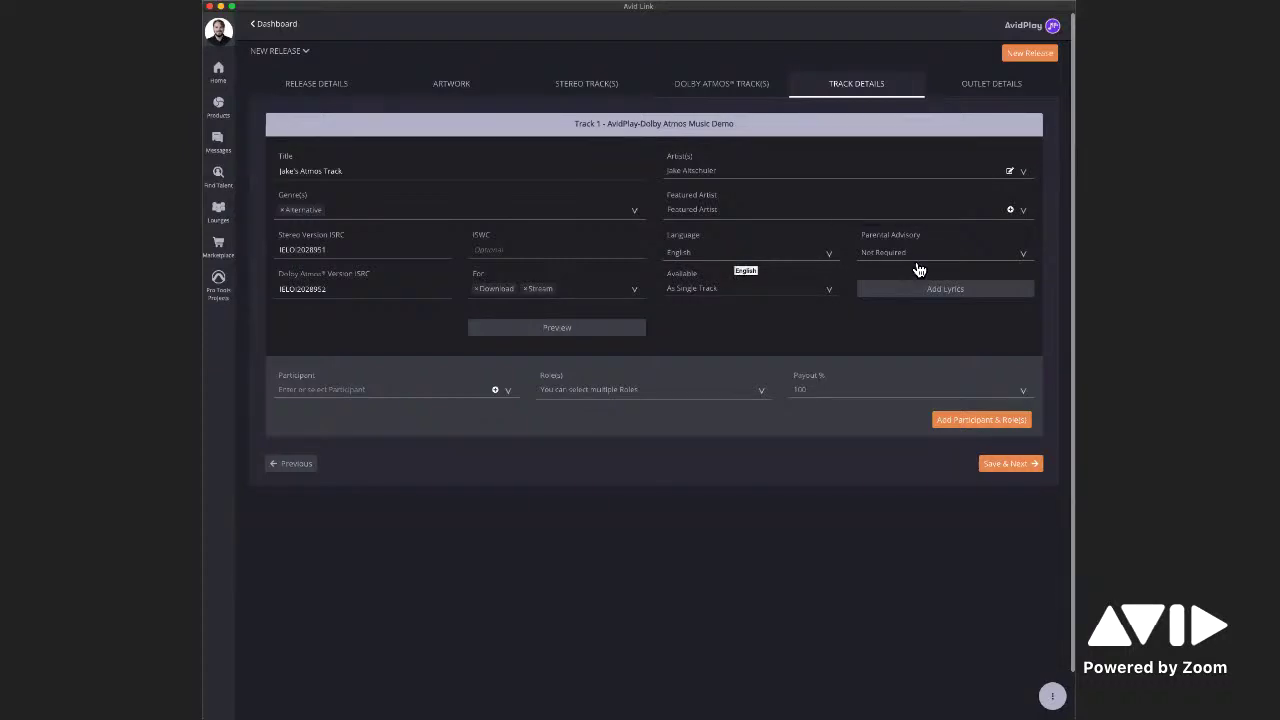
left_click(790, 290)
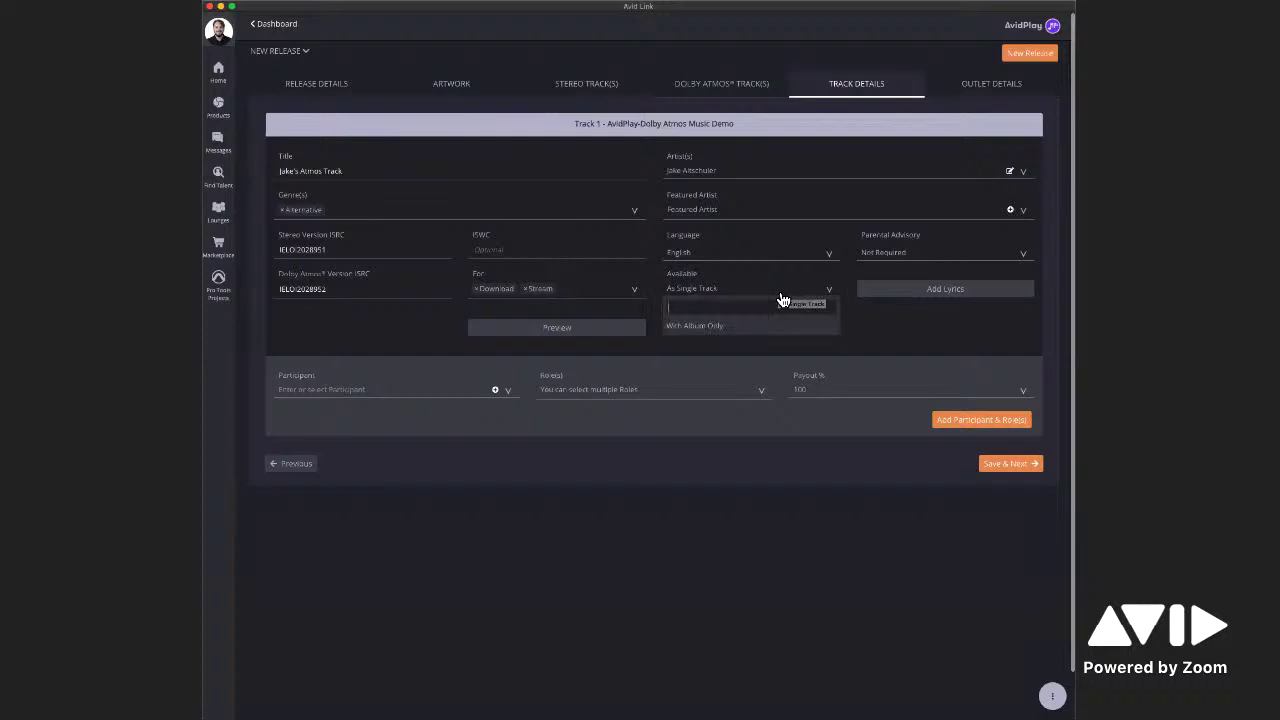
left_click(889, 342)
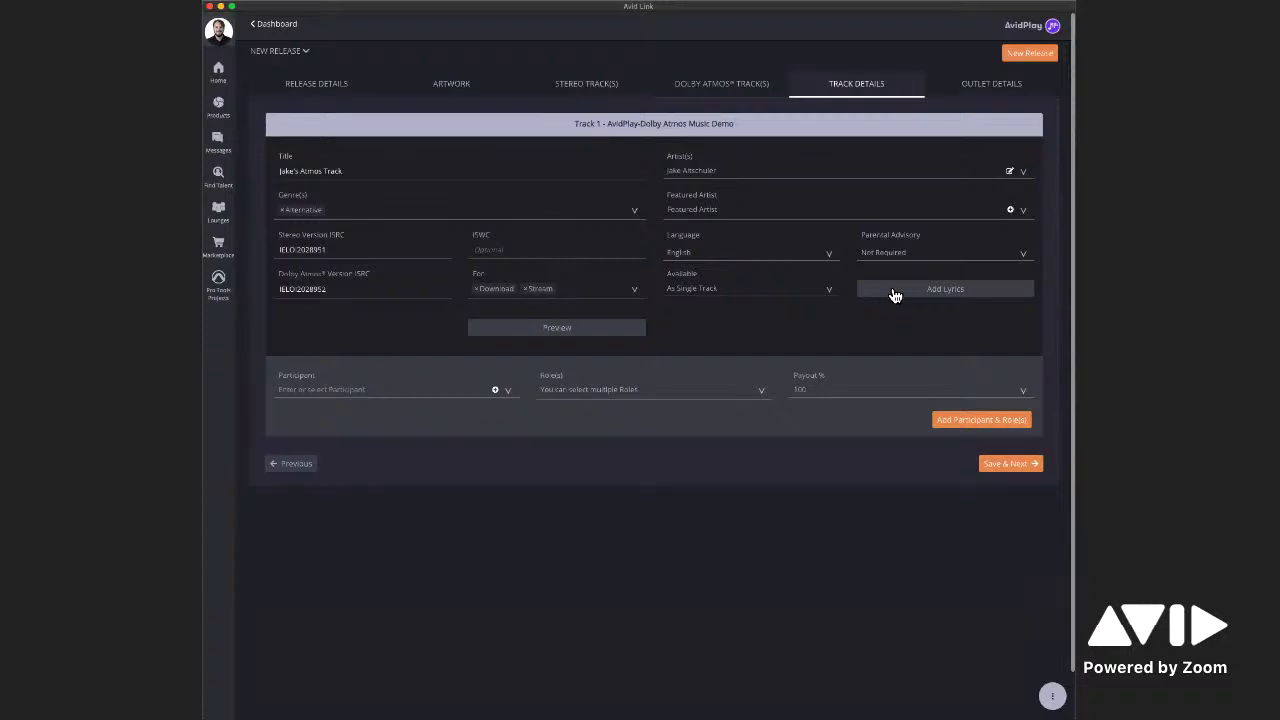
left_click(895, 296)
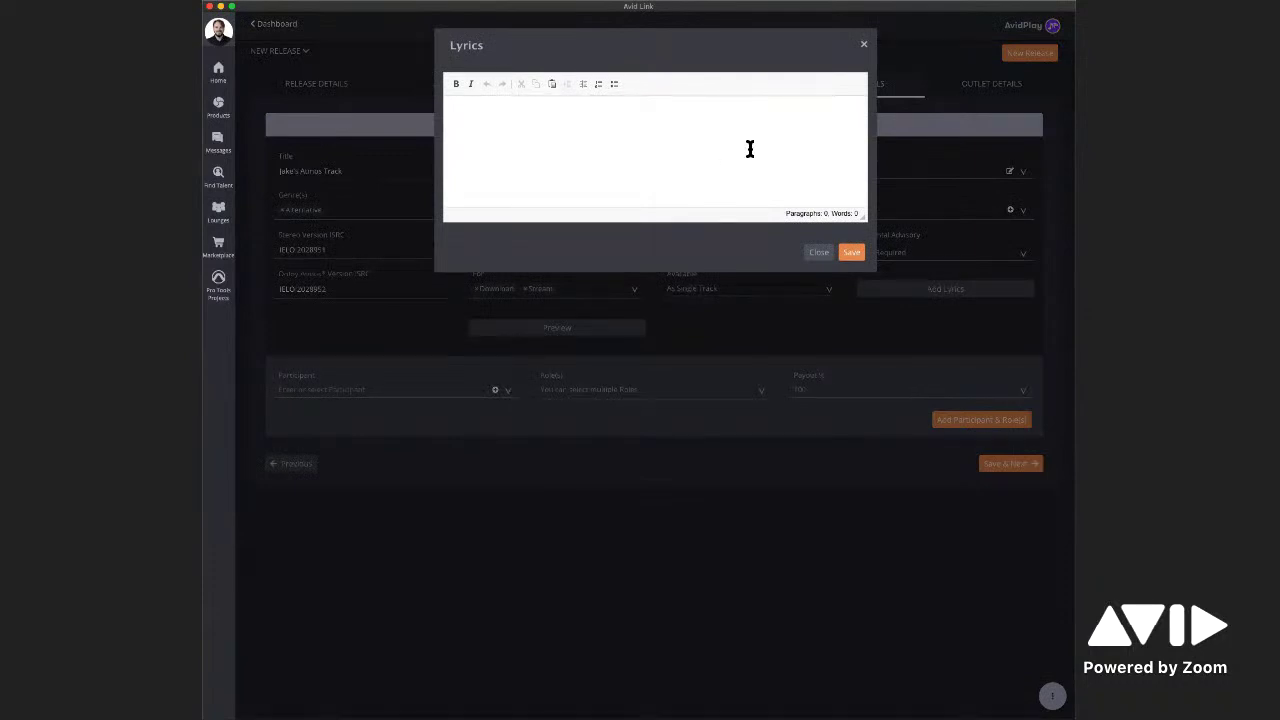
left_click(864, 45)
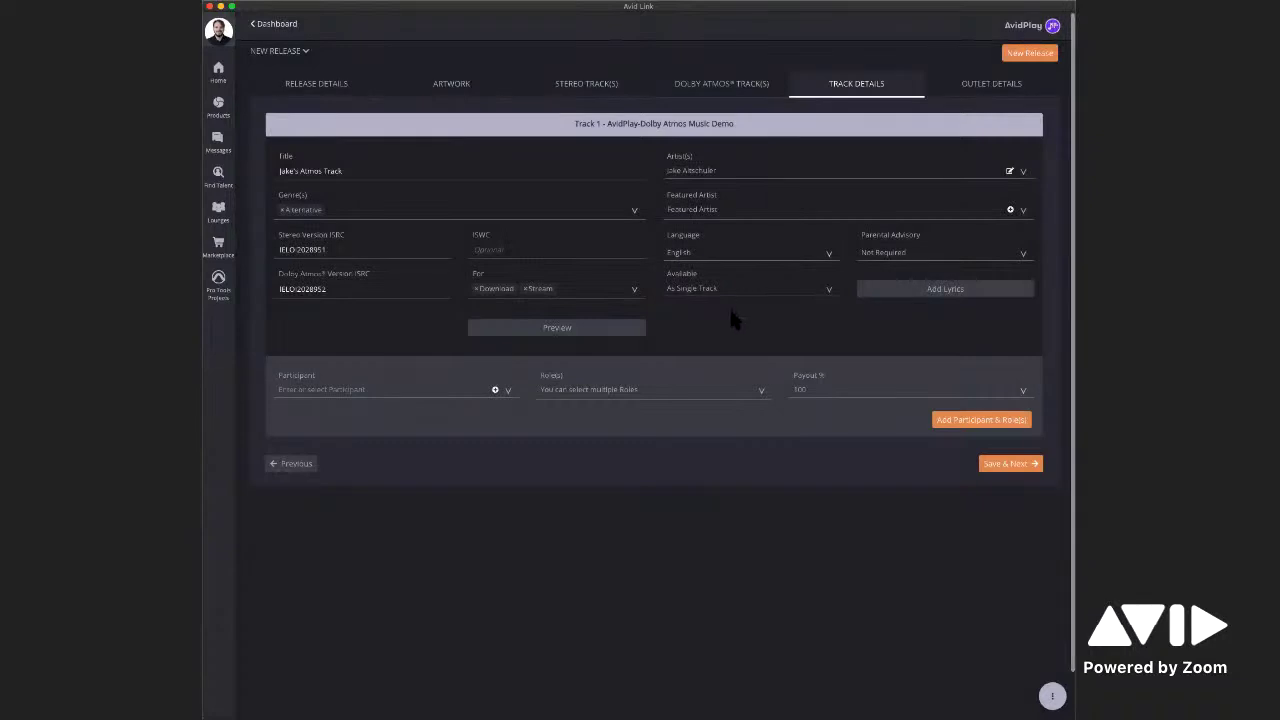
left_click(589, 331)
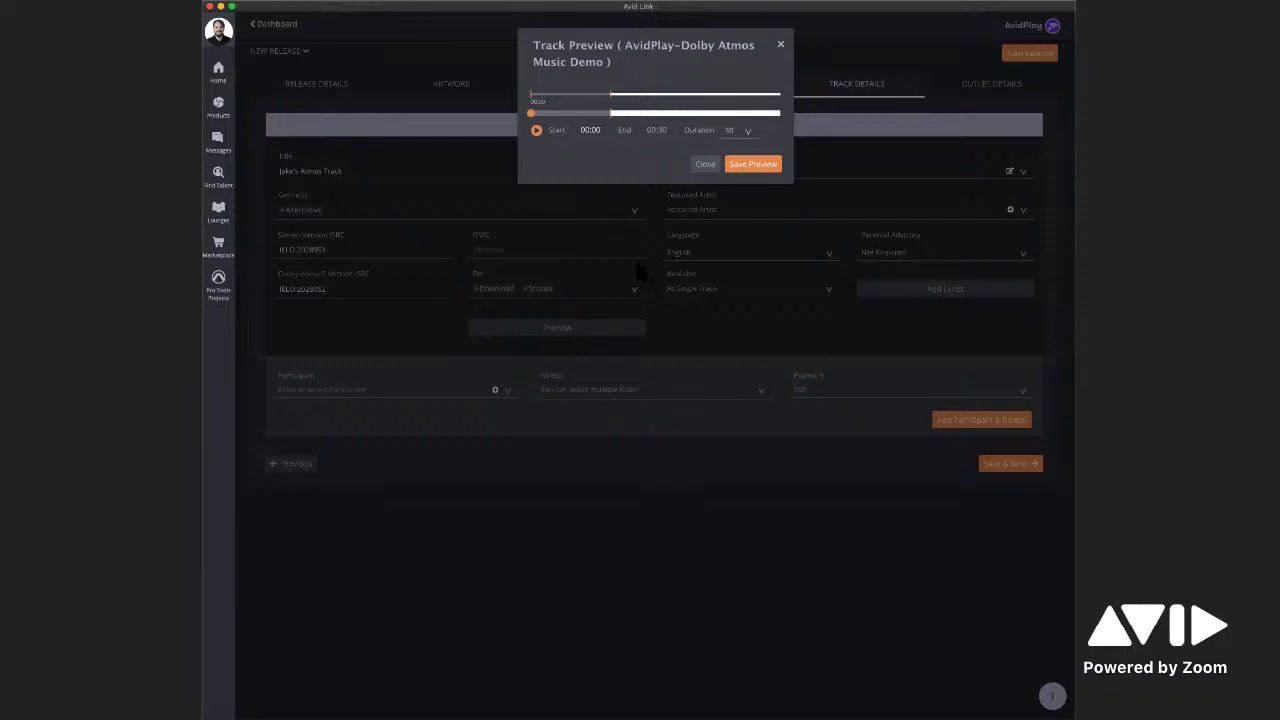
- Shift the 30-second preview clip to 00:37–01:07 and close the Track Preview
left_click_drag(571, 116, 633, 124)
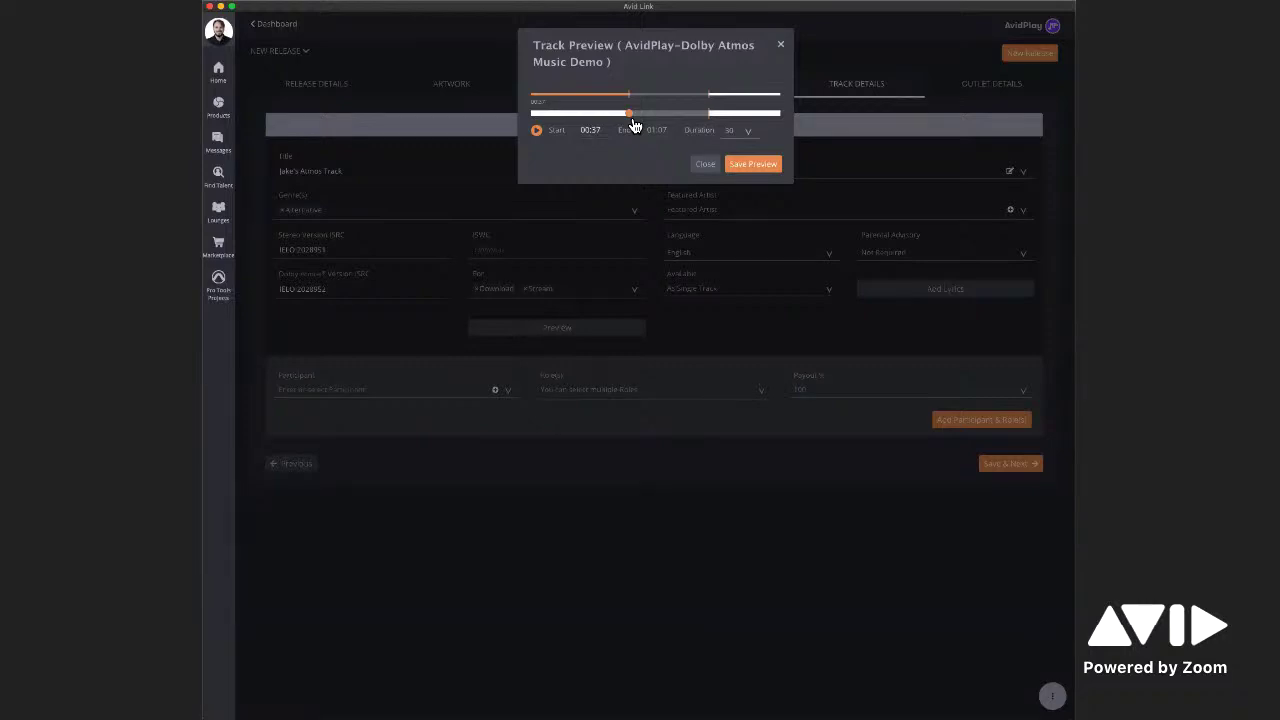
left_click(706, 164)
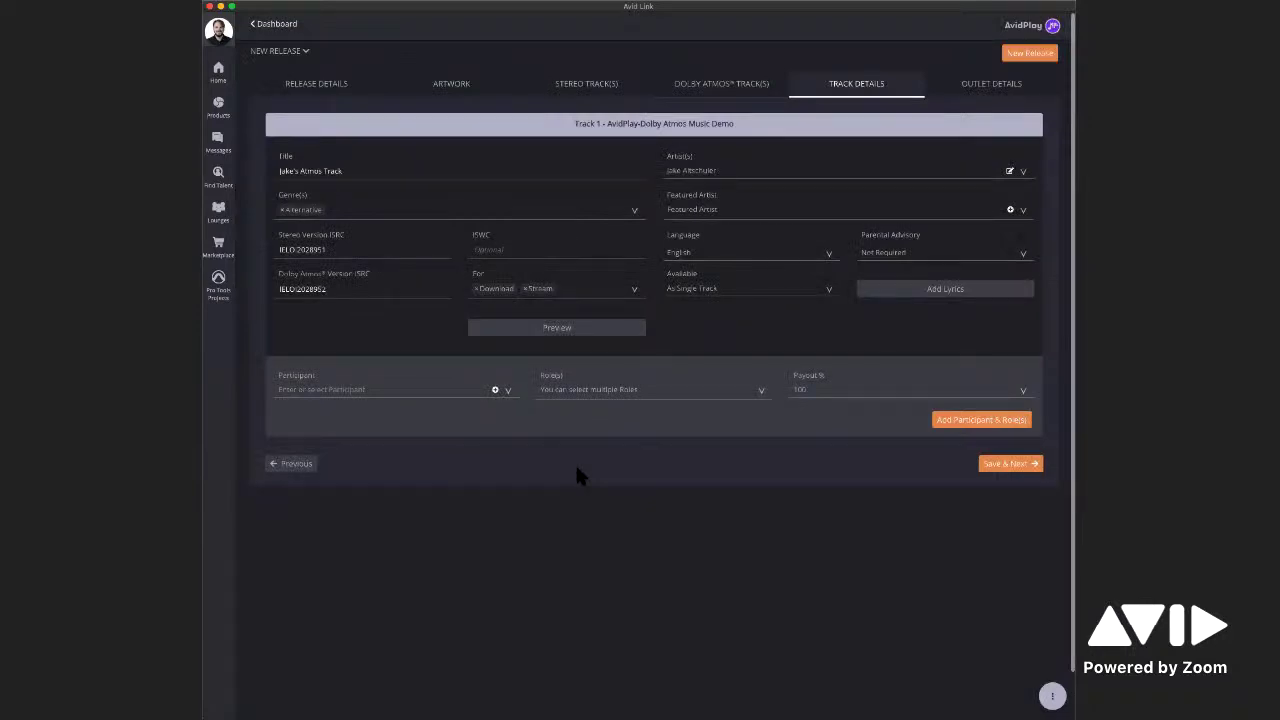
- Add the main artist as the first participant with the Artist role
left_click(380, 392)
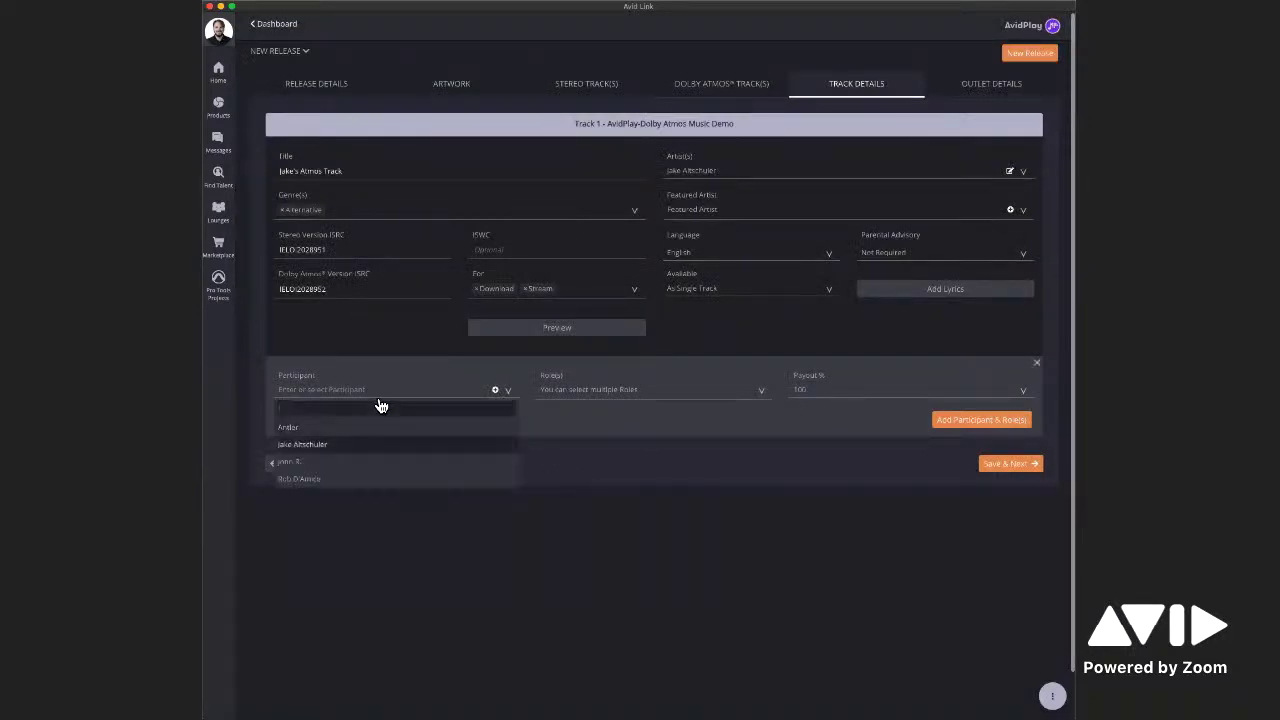
left_click(390, 445)
left_click(650, 400)
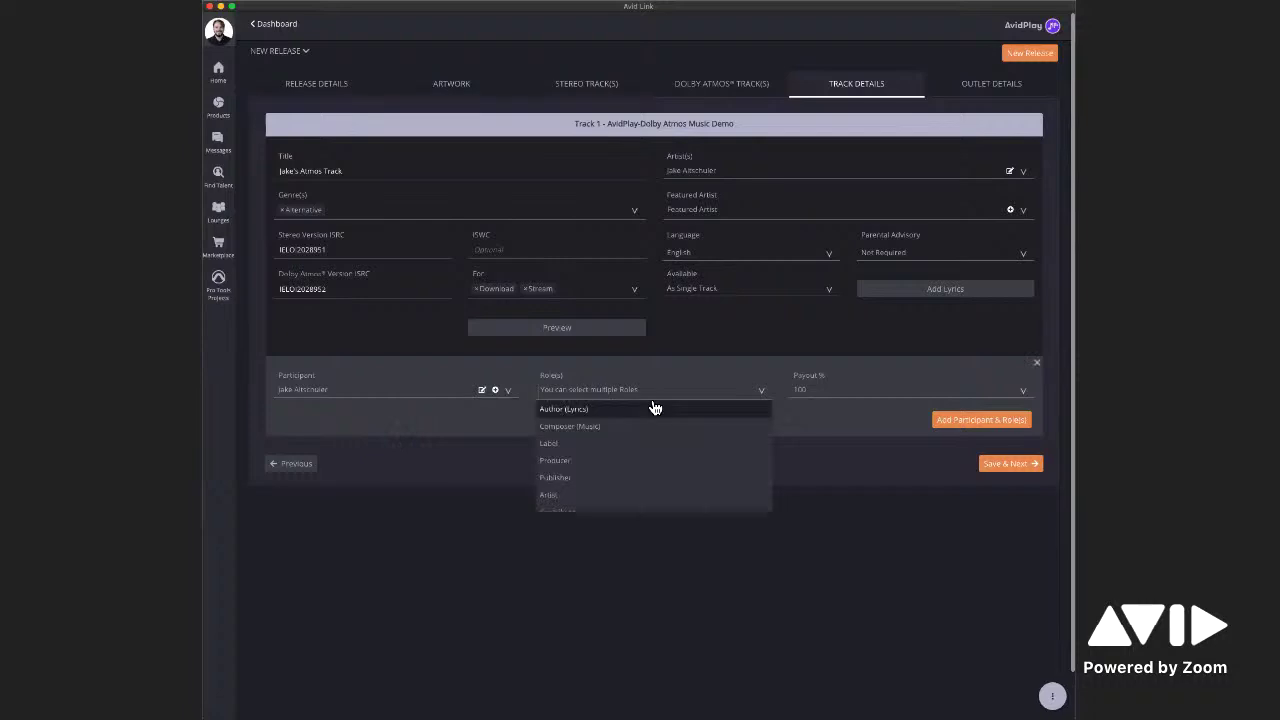
left_click(602, 499)
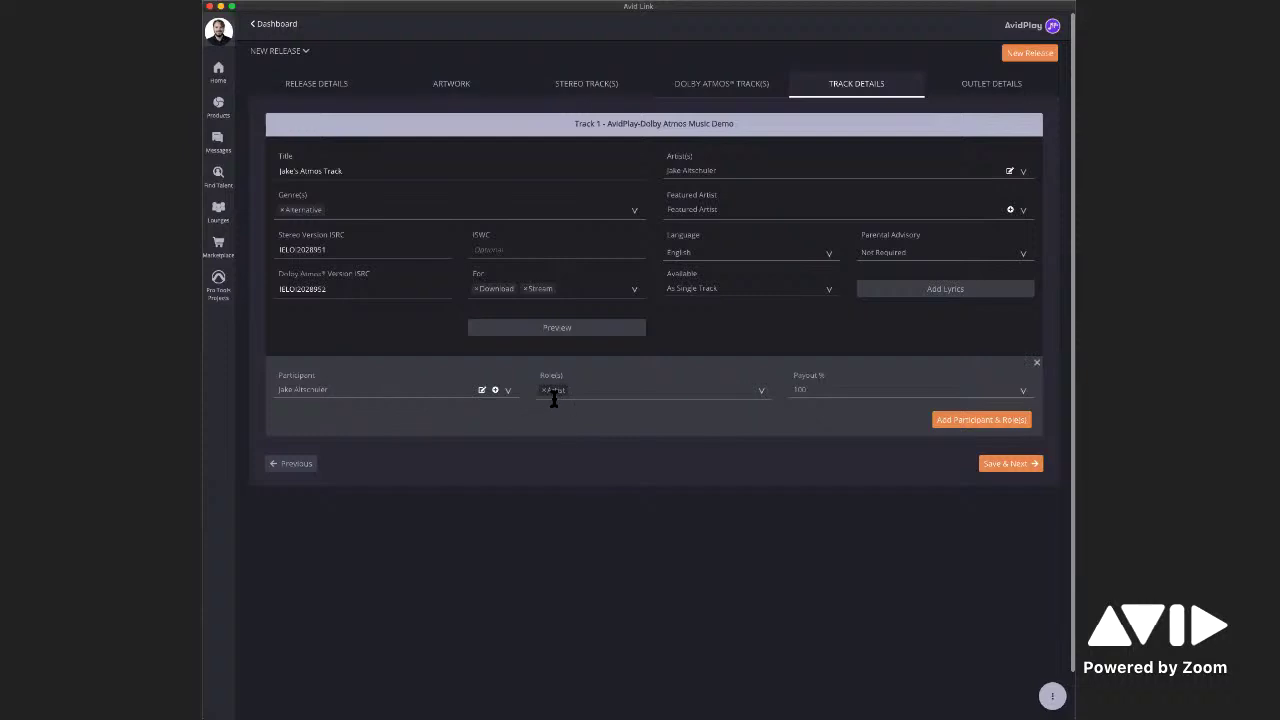
- Add a second participant row with the second contributor in the Label role
left_click(982, 420)
left_click(374, 452)
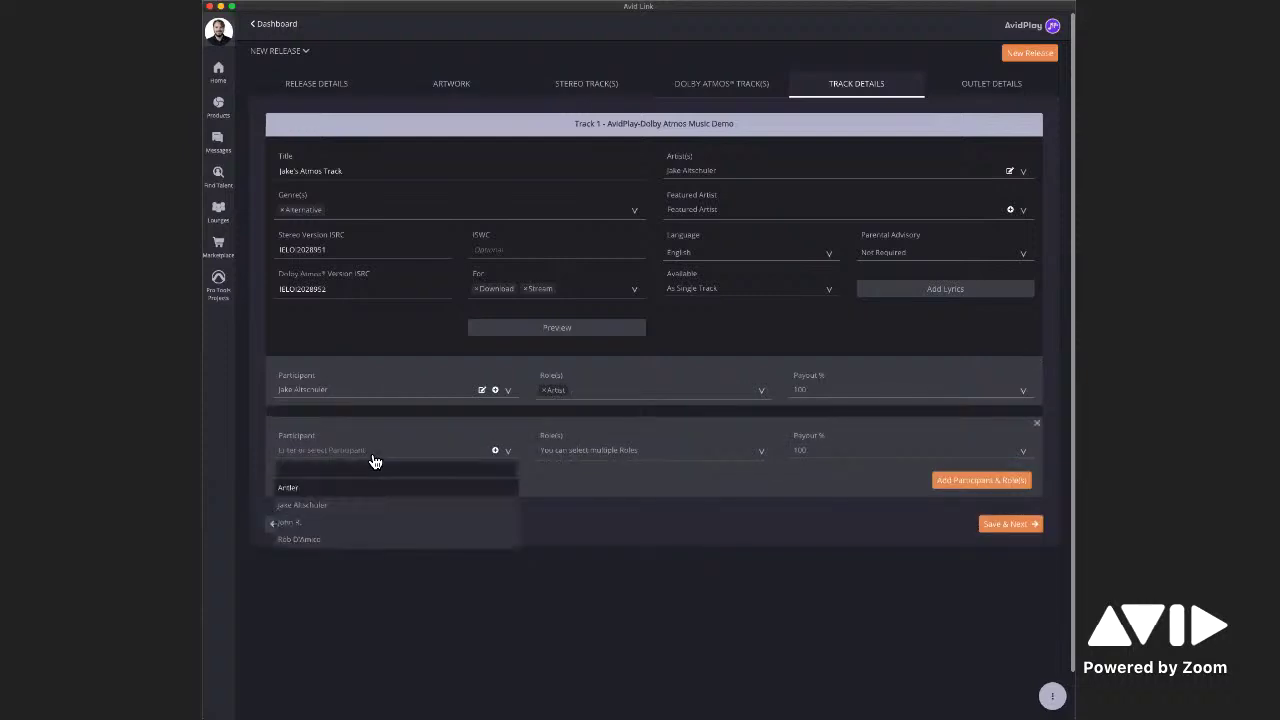
left_click(372, 522)
left_click(588, 452)
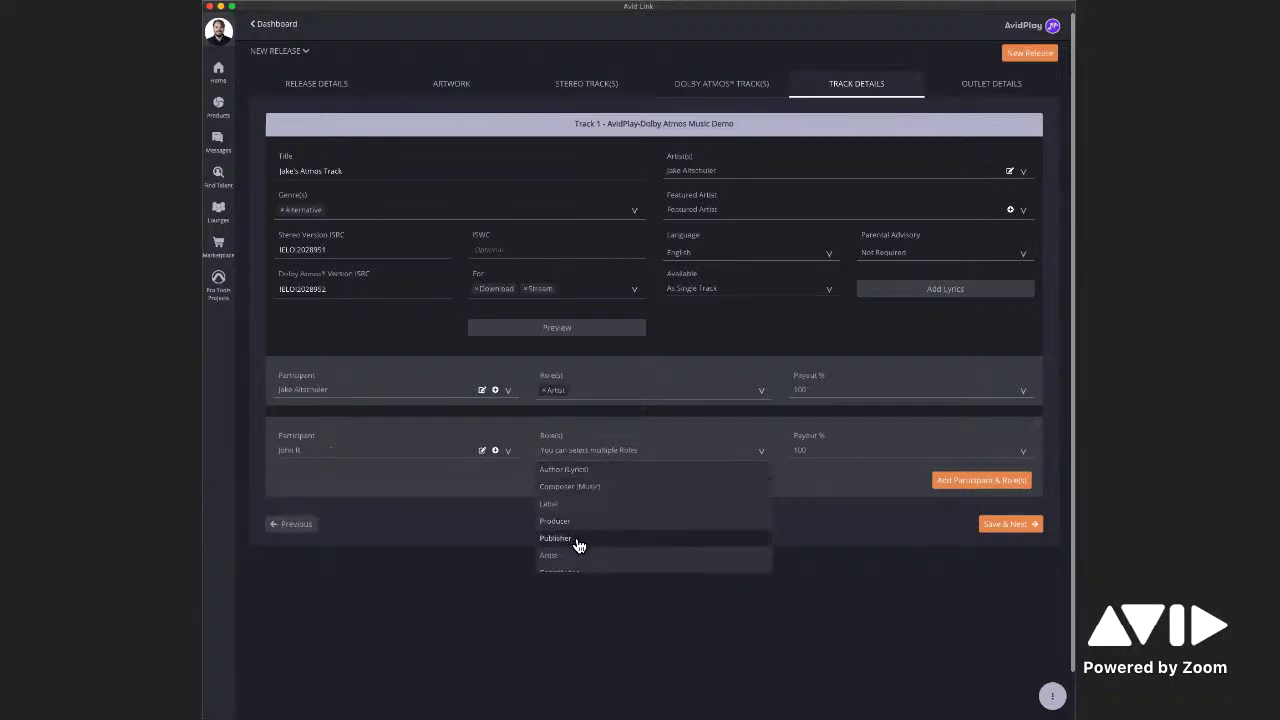
scroll(574, 520, "down", 2)
left_click(571, 452)
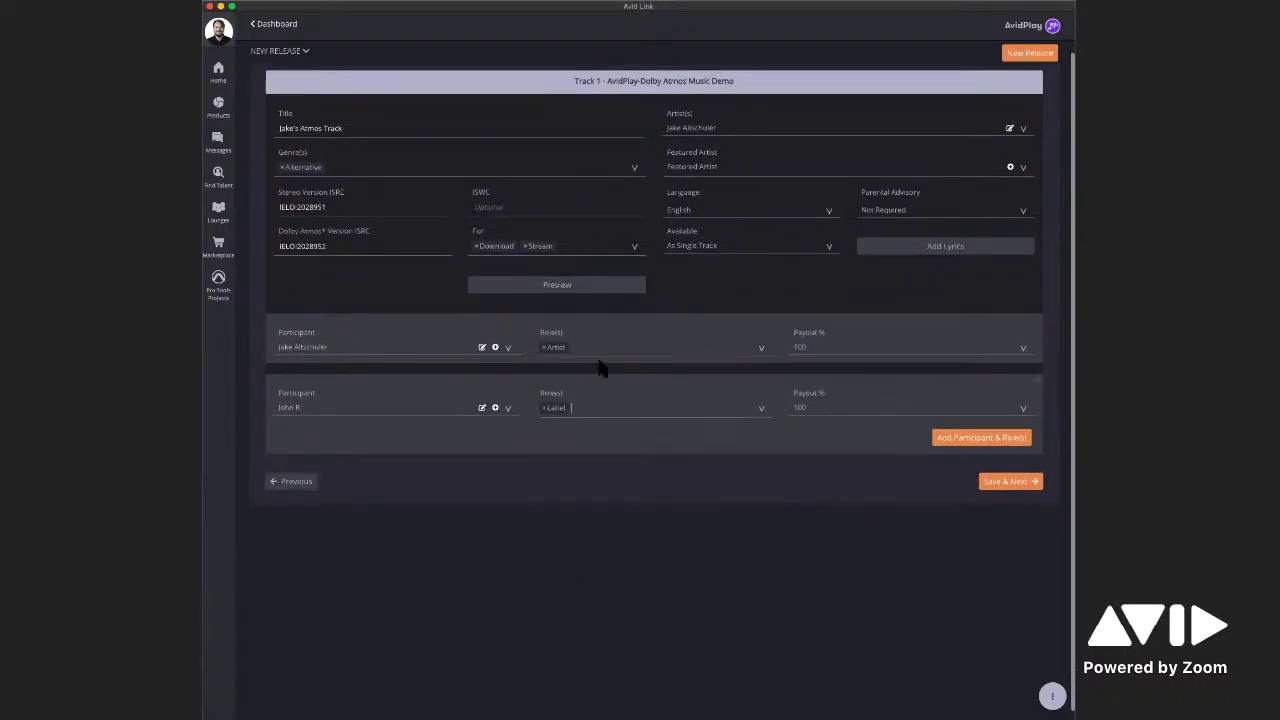
- Split the payout 90% to the first participant and 10% to the second
left_click(849, 358)
scroll(871, 405, "down", 3)
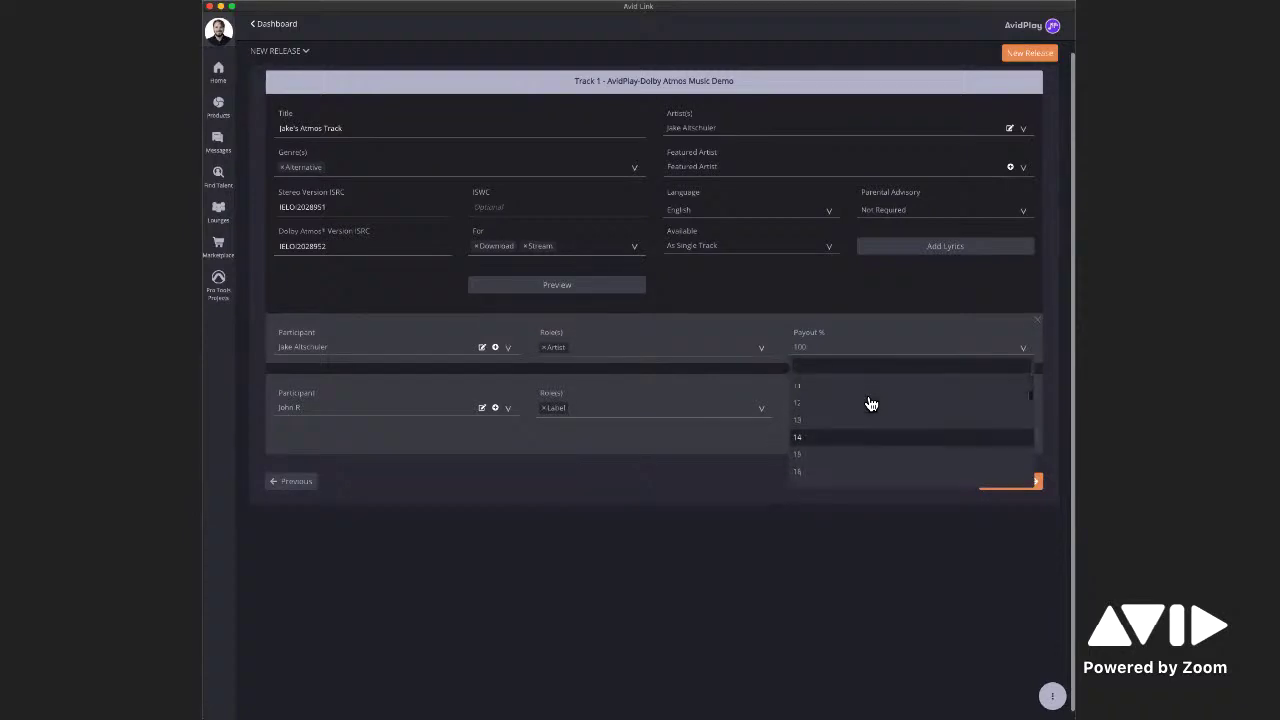
scroll(867, 414, "down", 20)
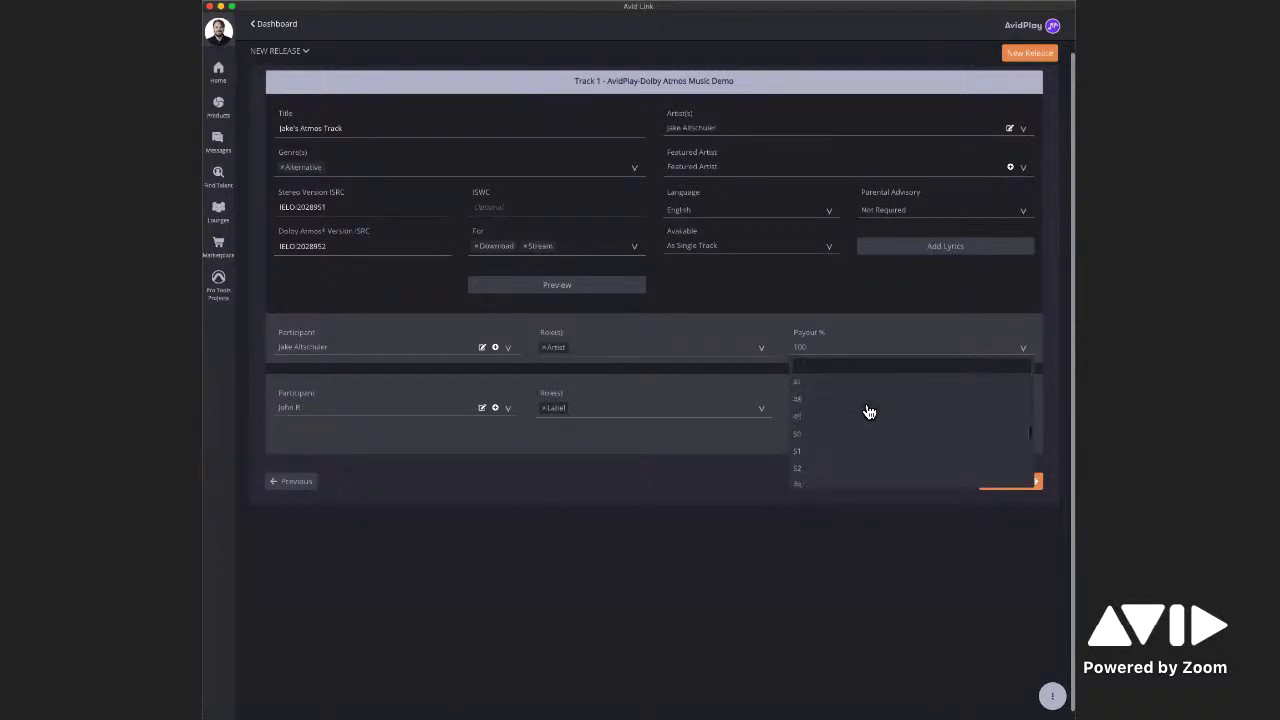
left_click(831, 426)
left_click(832, 412)
scroll(822, 500, "down", 3)
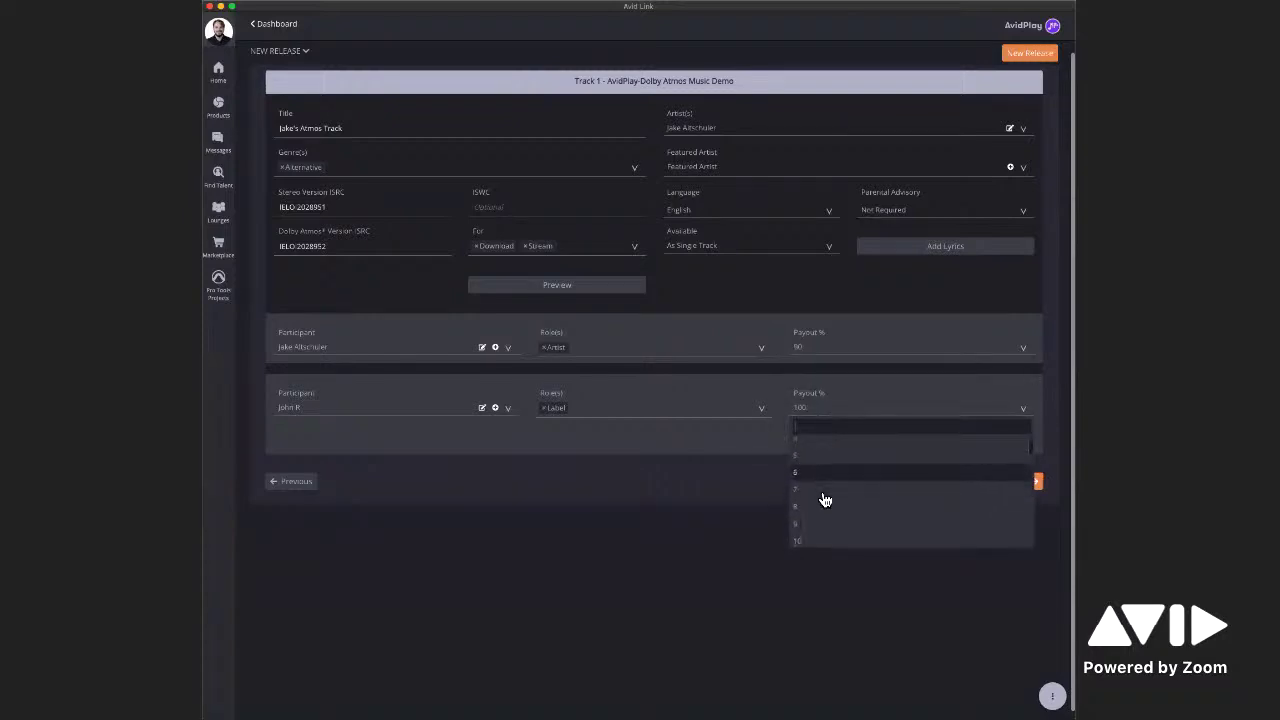
left_click(818, 484)
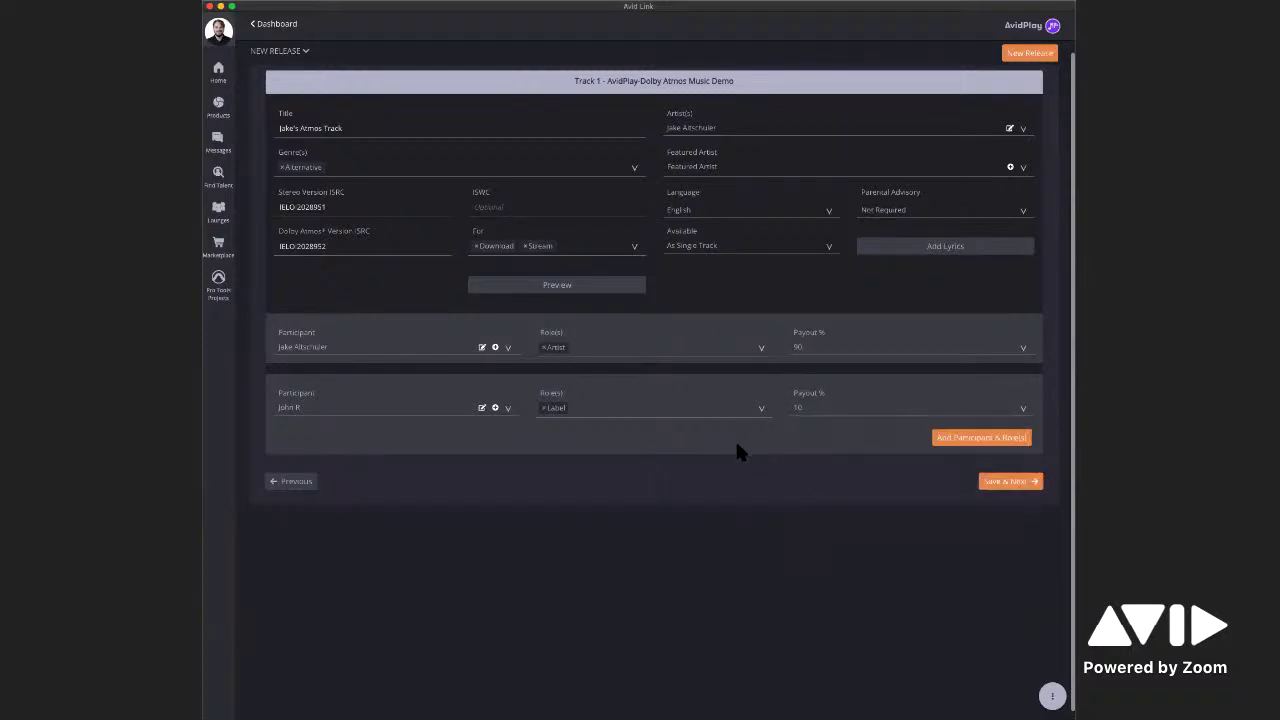